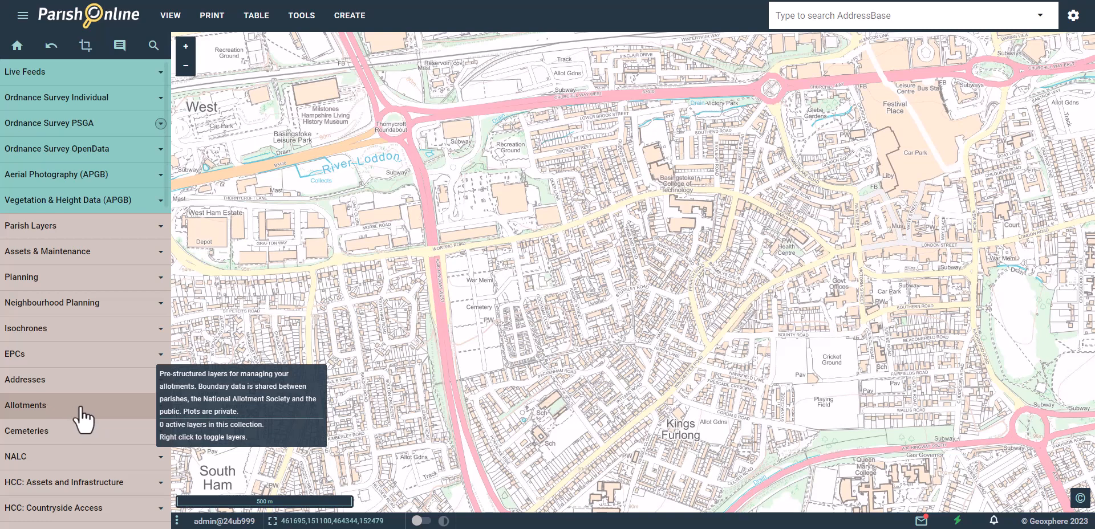
# Step: Expand the Allotments group and switch on the Allotment Boundaries layer
pyautogui.click(79, 409)
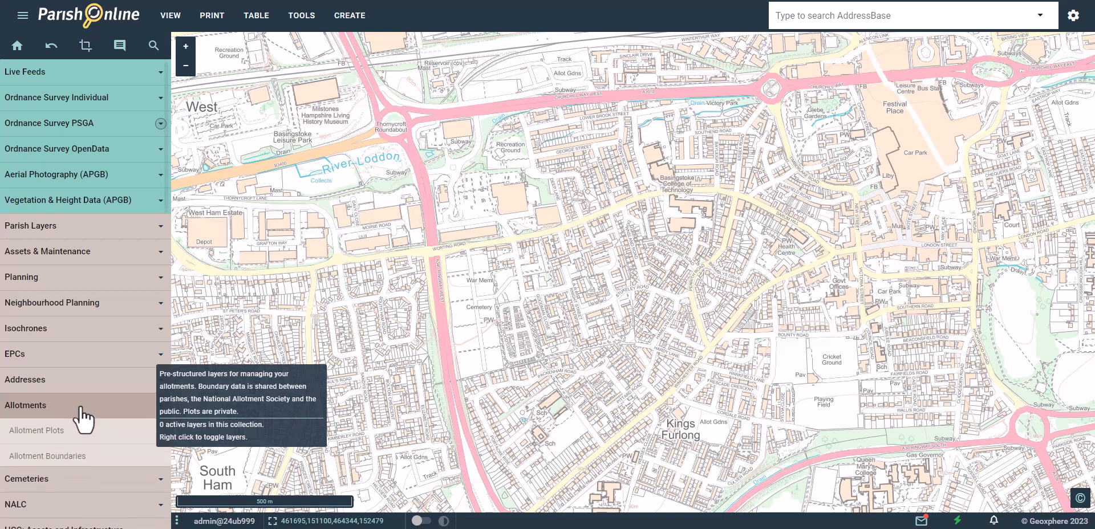
pyautogui.click(82, 458)
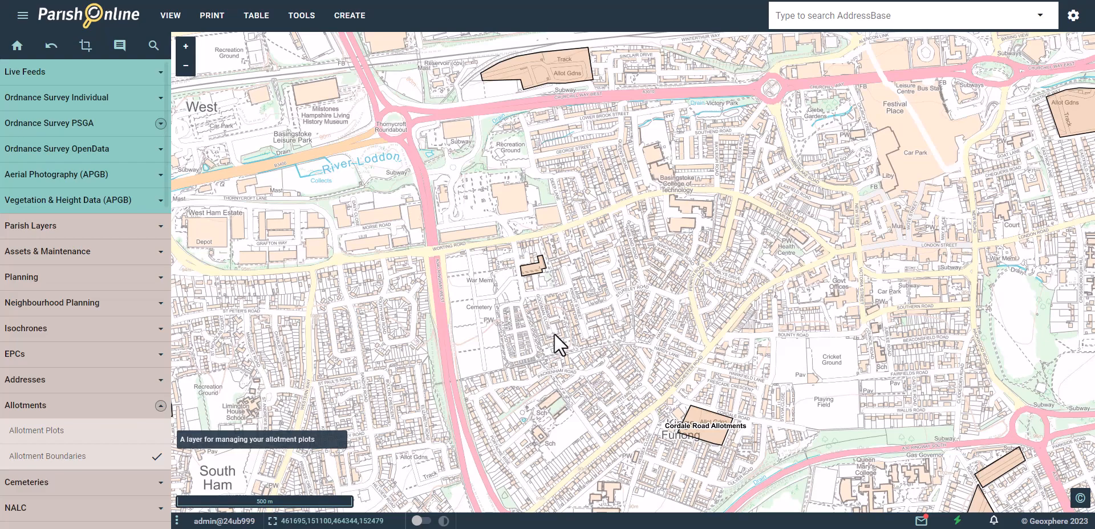
# Step: Zoom and pan to the Worting Road Allotments polygon and select it to show its details
pyautogui.scroll(5, 532, 272)
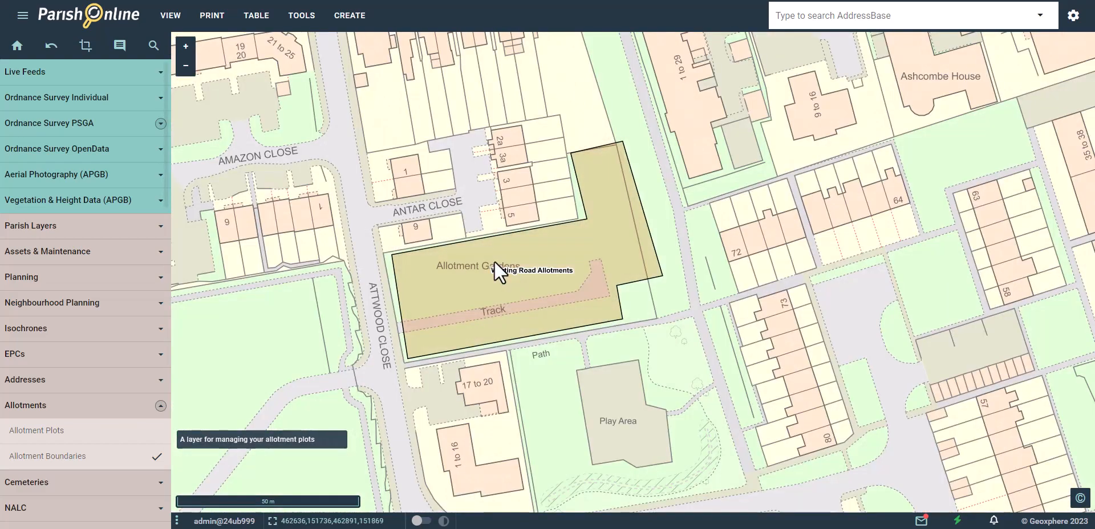
pyautogui.moveTo(411, 262); pyautogui.dragTo(485, 285)
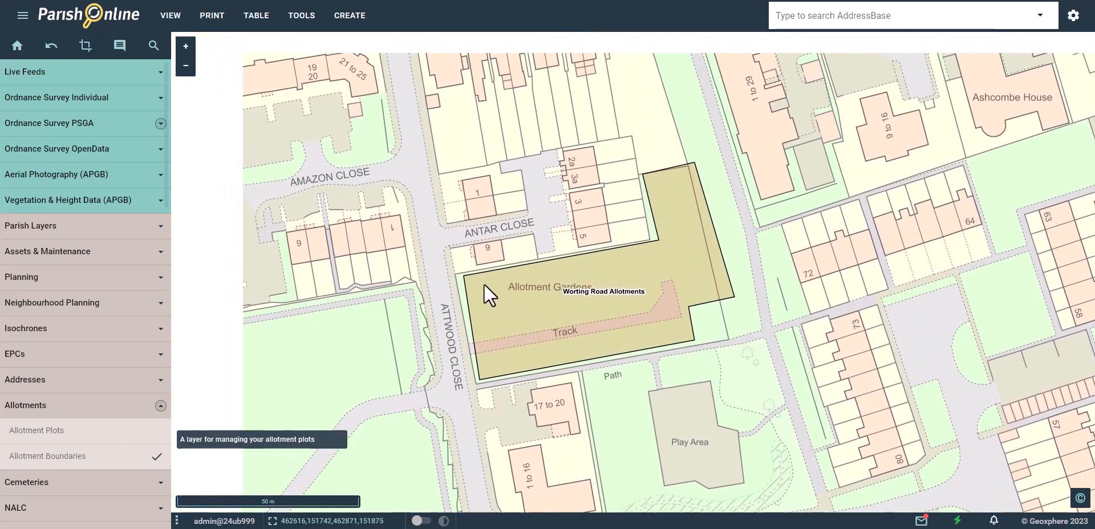
pyautogui.scroll(1, 557, 303)
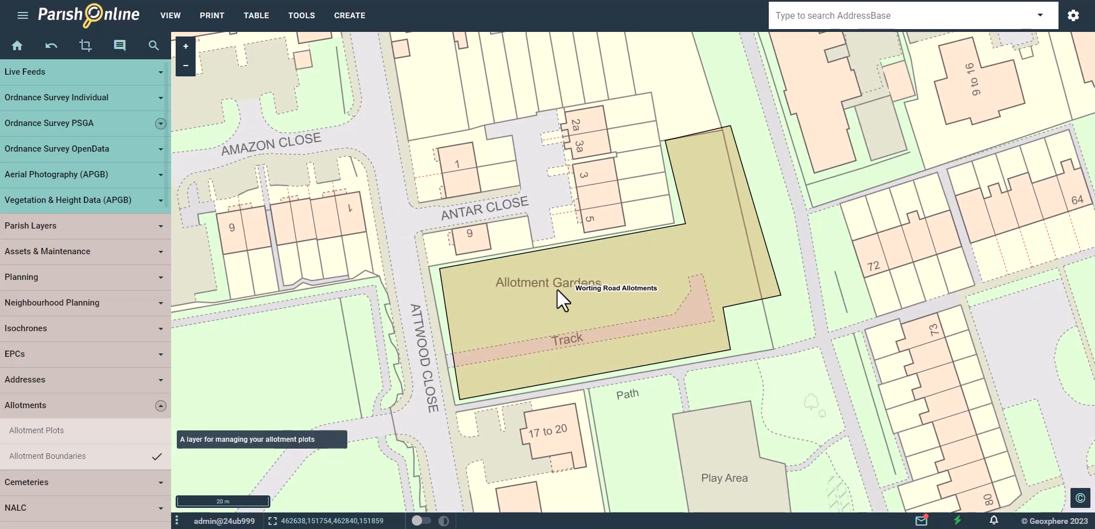
pyautogui.click(557, 289)
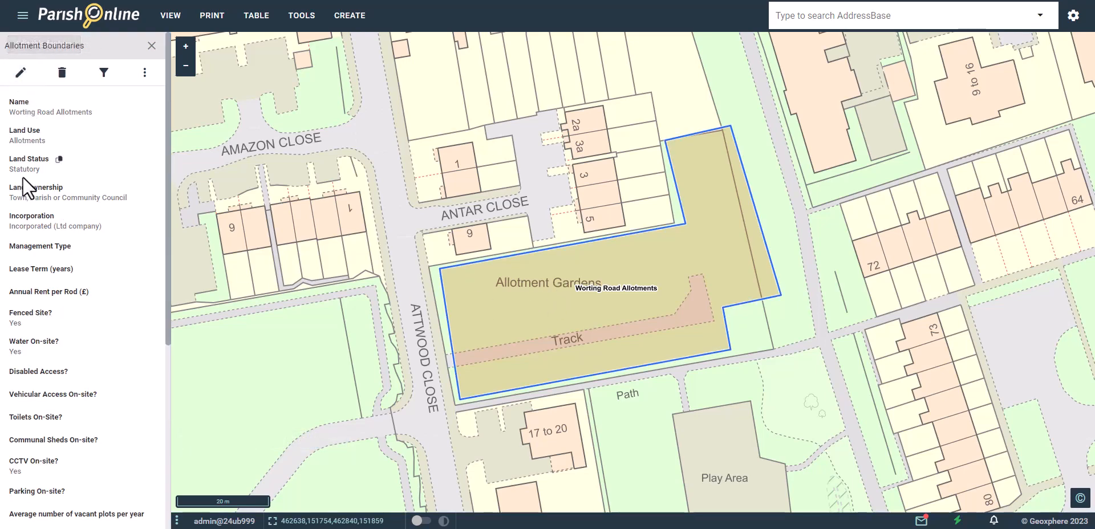
# Step: Edit the boundary, moving its left corners, bottom-right corner and right-edge notch onto the site edges
pyautogui.click(22, 73)
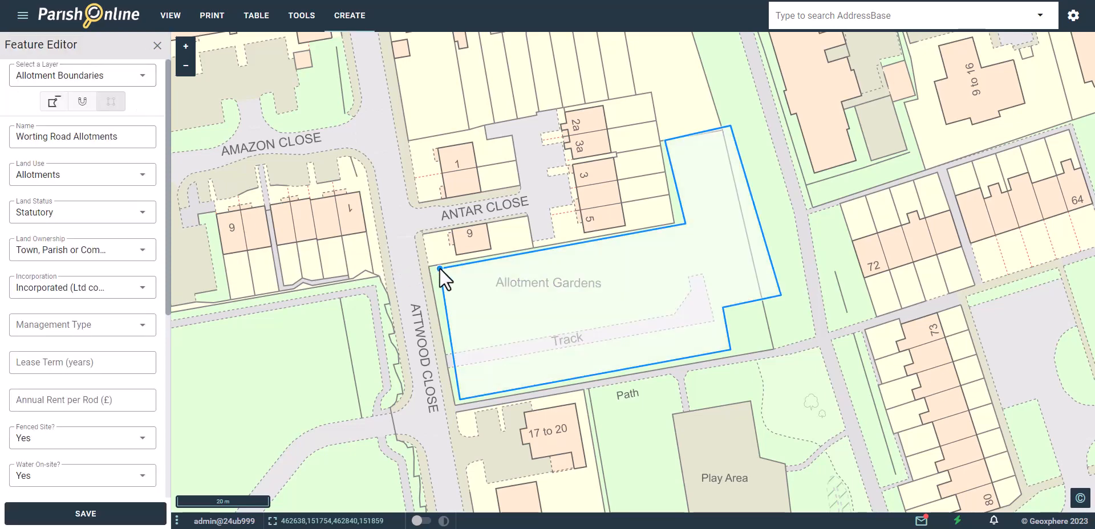
pyautogui.moveTo(440, 269); pyautogui.dragTo(429, 270)
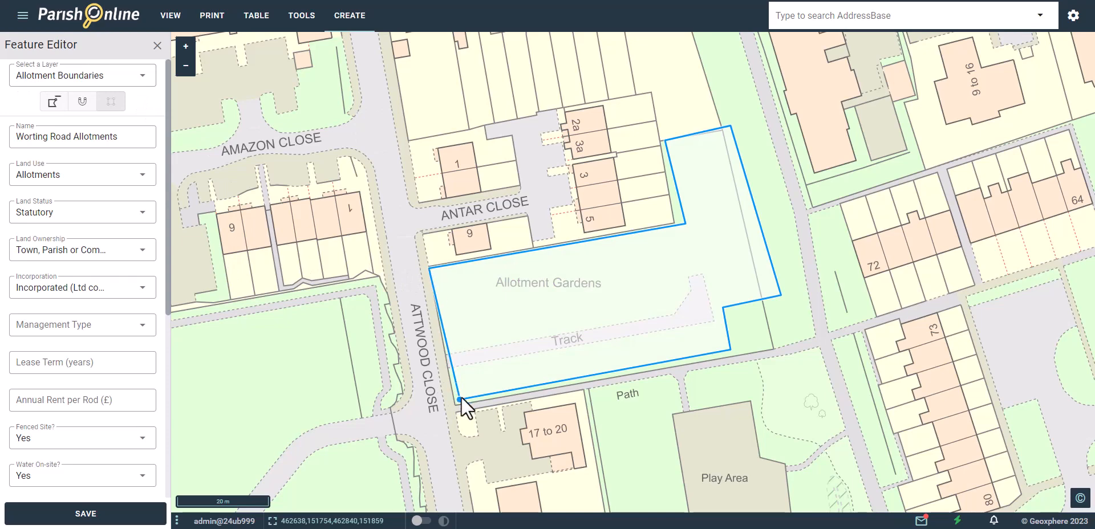
pyautogui.moveTo(461, 399); pyautogui.dragTo(456, 402)
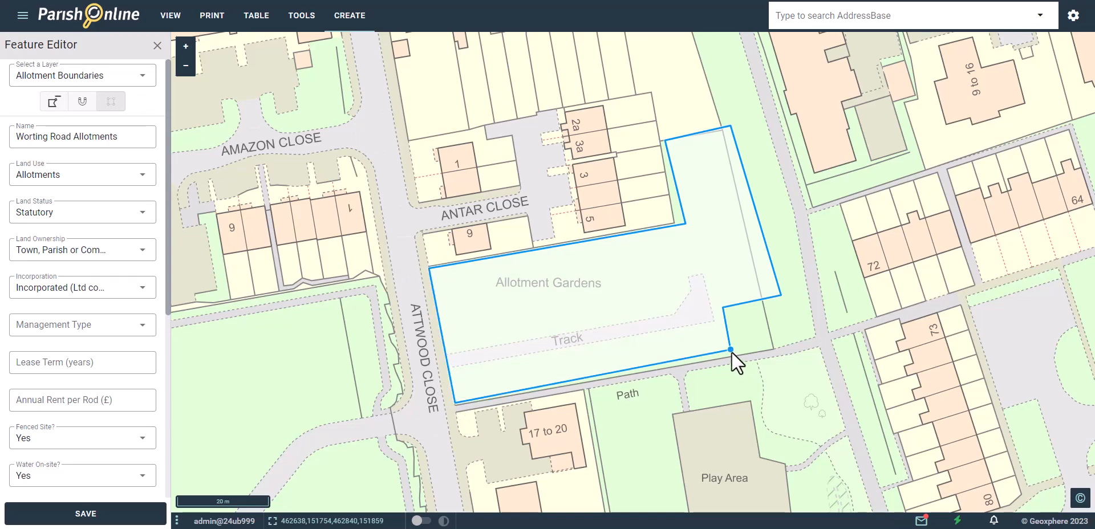
pyautogui.moveTo(731, 350); pyautogui.dragTo(772, 350)
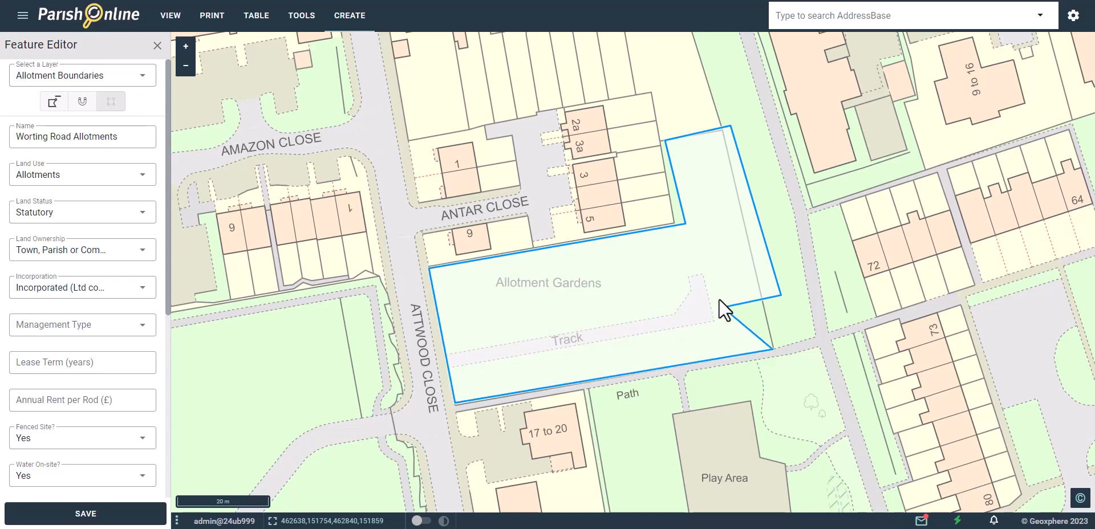
pyautogui.moveTo(779, 298); pyautogui.dragTo(749, 242)
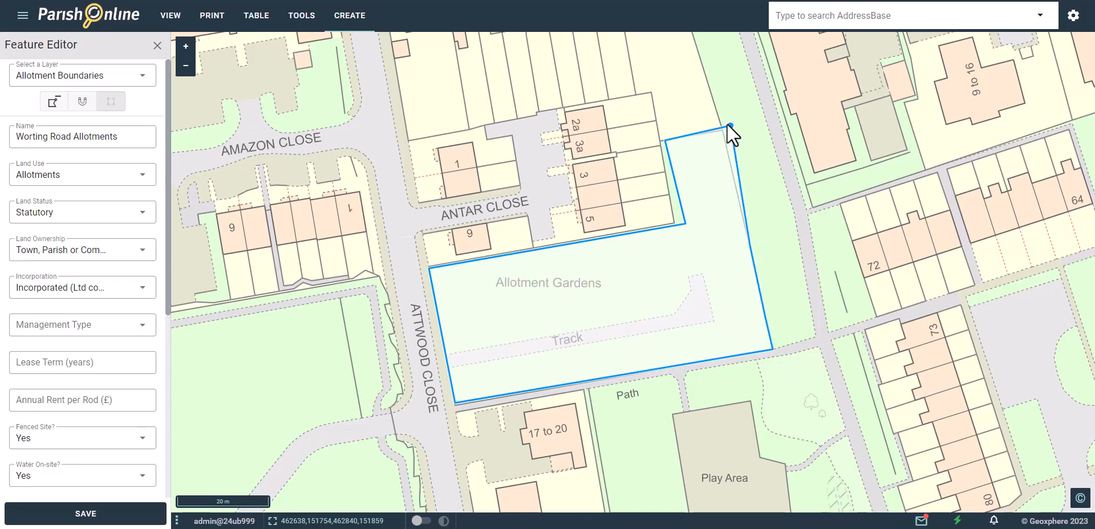
# Step: Widen the upper corner, snap the inner corner to the Antar Close building, and save
pyautogui.scroll(3, 724, 132)
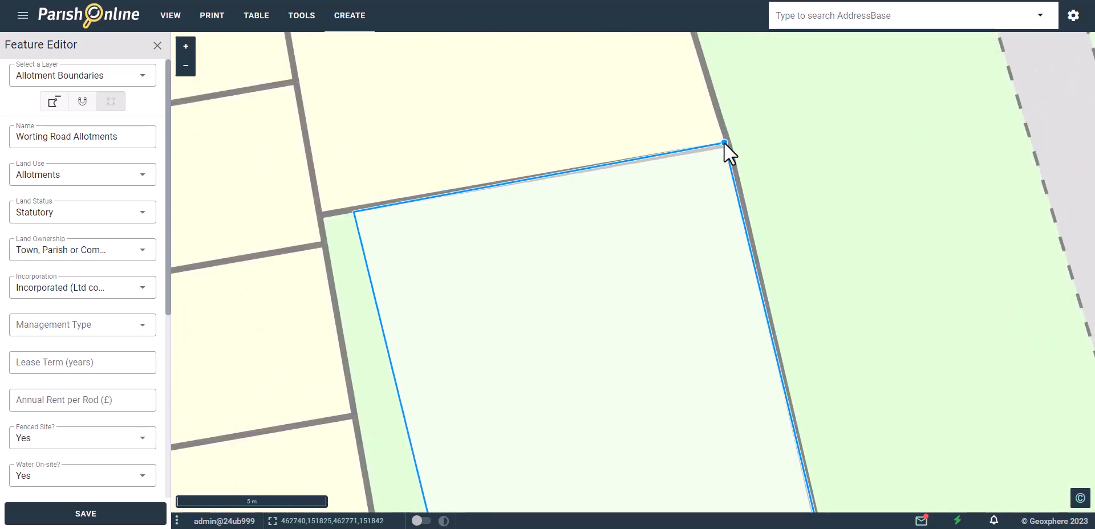
pyautogui.scroll(-2, 725, 143)
pyautogui.moveTo(656, 160); pyautogui.dragTo(647, 162)
pyautogui.moveTo(690, 297); pyautogui.dragTo(672, 306)
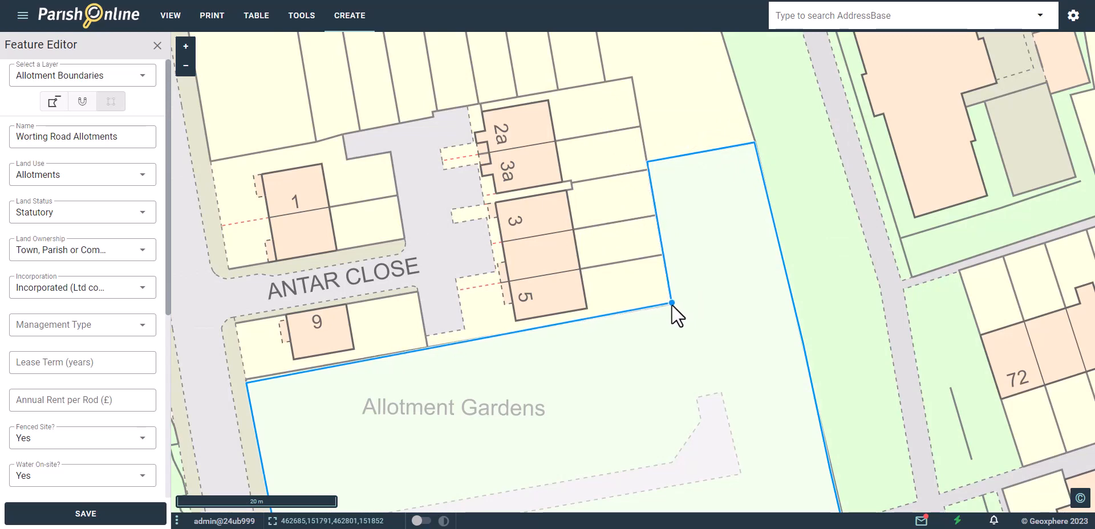
pyautogui.scroll(-1, 342, 265)
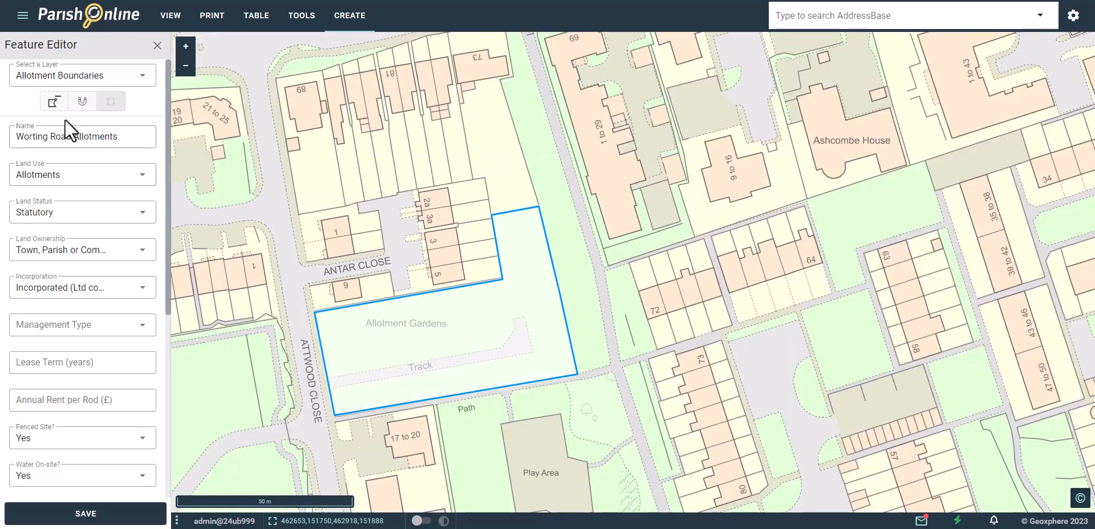
pyautogui.scroll(-2, 77, 299)
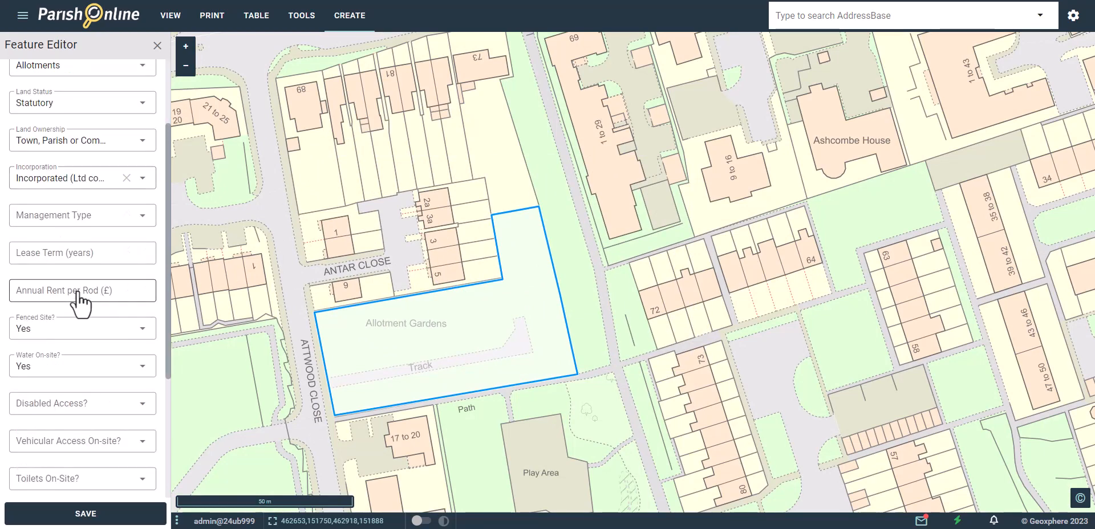
pyautogui.scroll(-2, 94, 293)
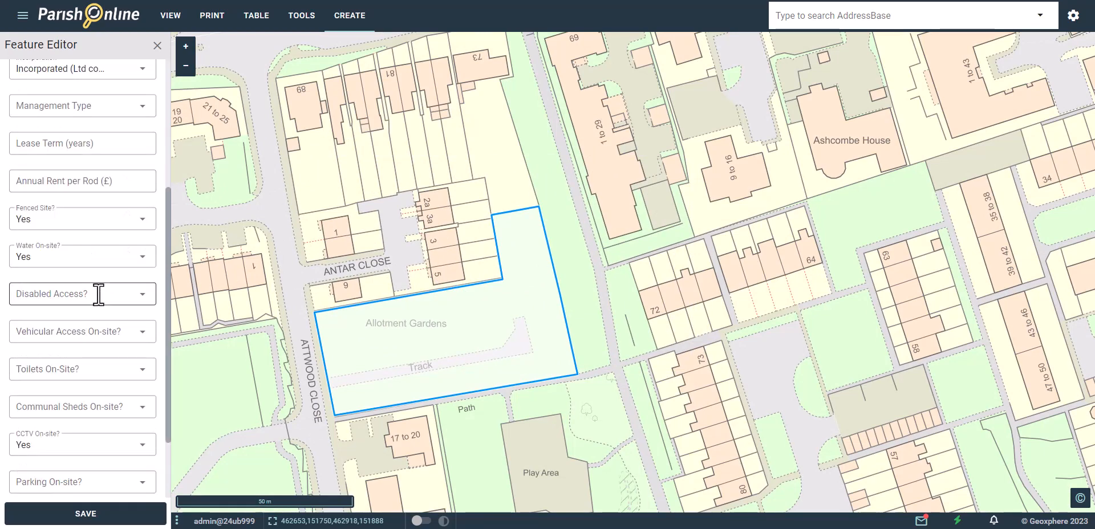
pyautogui.scroll(-2, 98, 295)
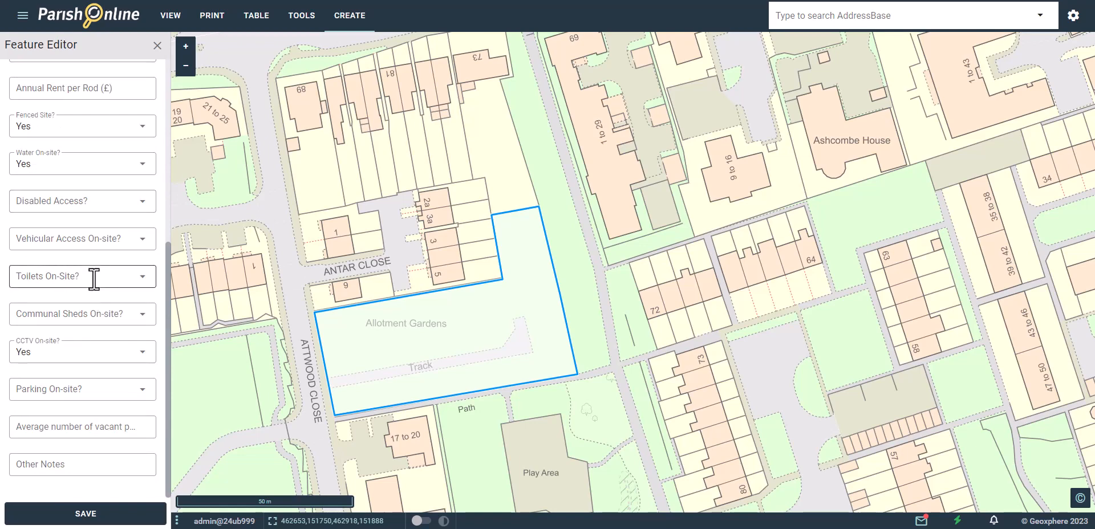
pyautogui.click(96, 517)
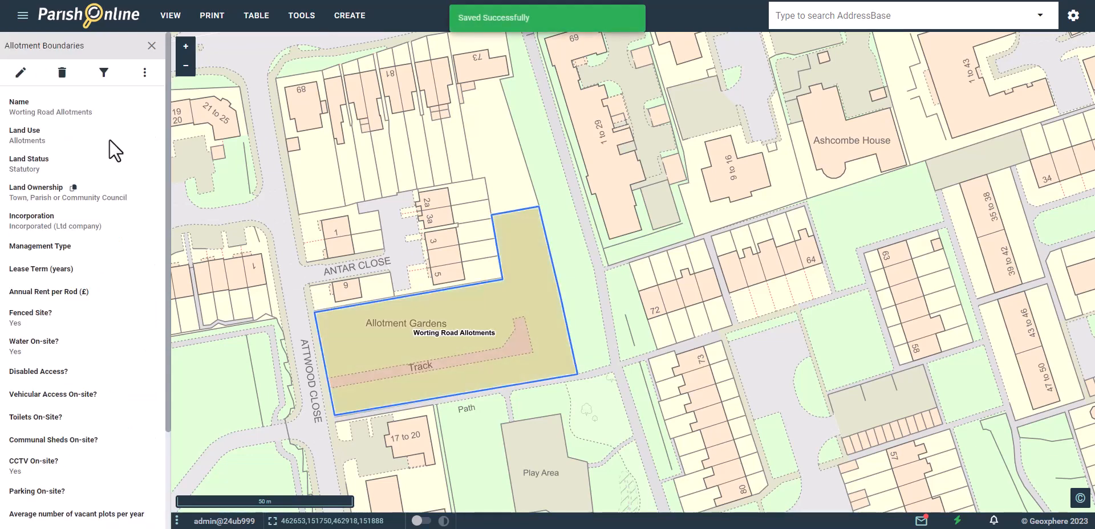
# Step: Close the details panel, switch off Allotment Boundaries and switch on Allotment Plots
pyautogui.click(152, 46)
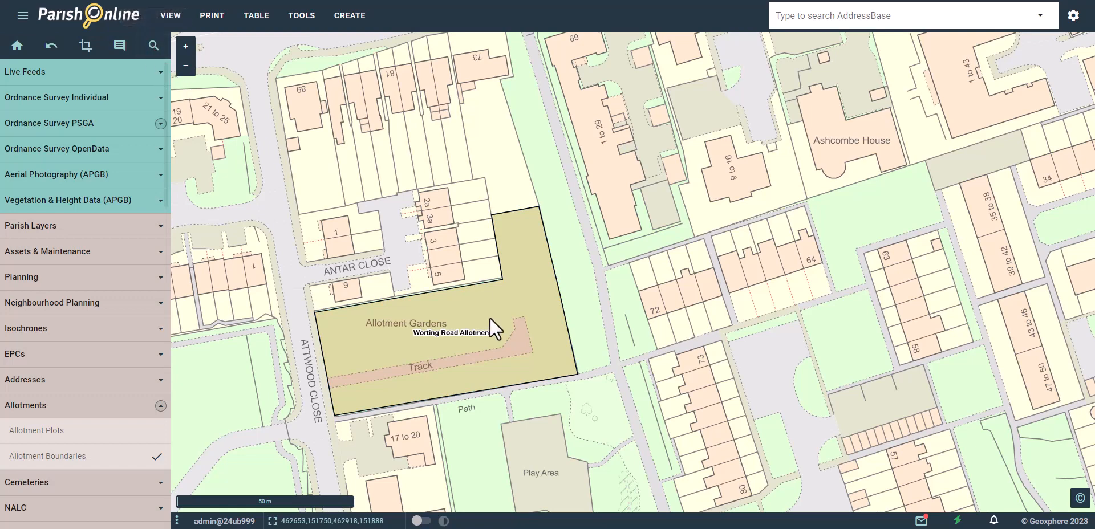
pyautogui.scroll(1, 495, 300)
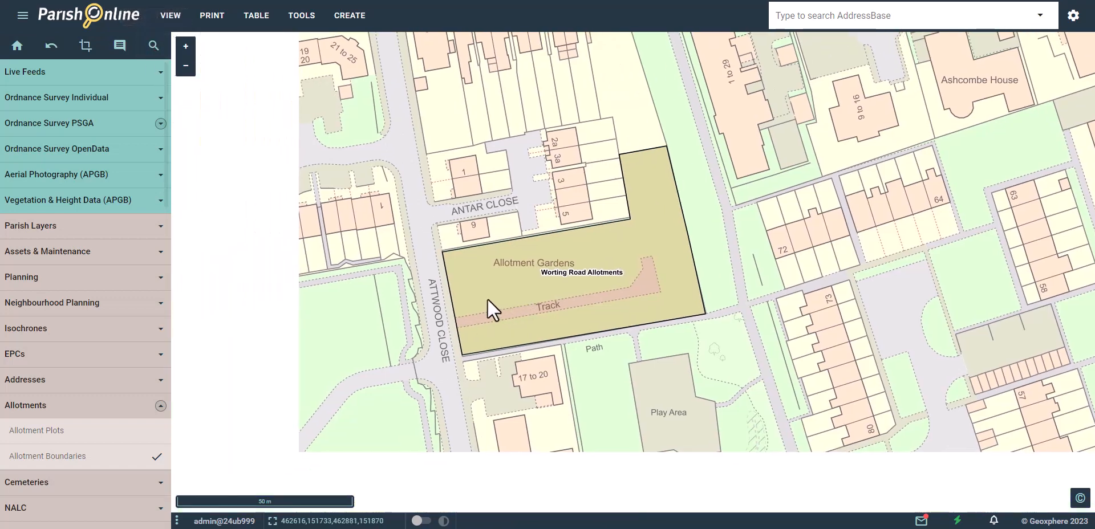
pyautogui.scroll(2, 488, 308)
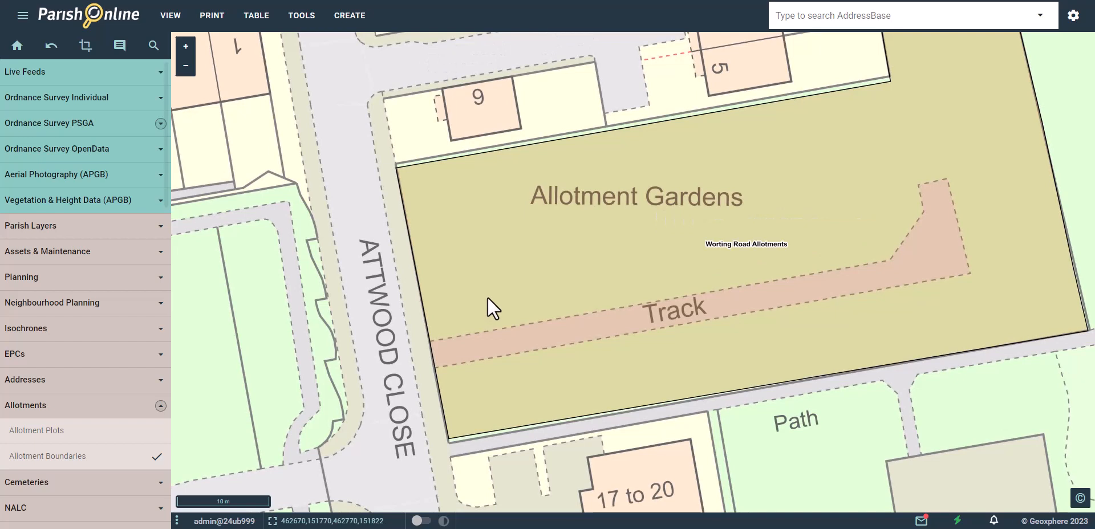
pyautogui.click(55, 461)
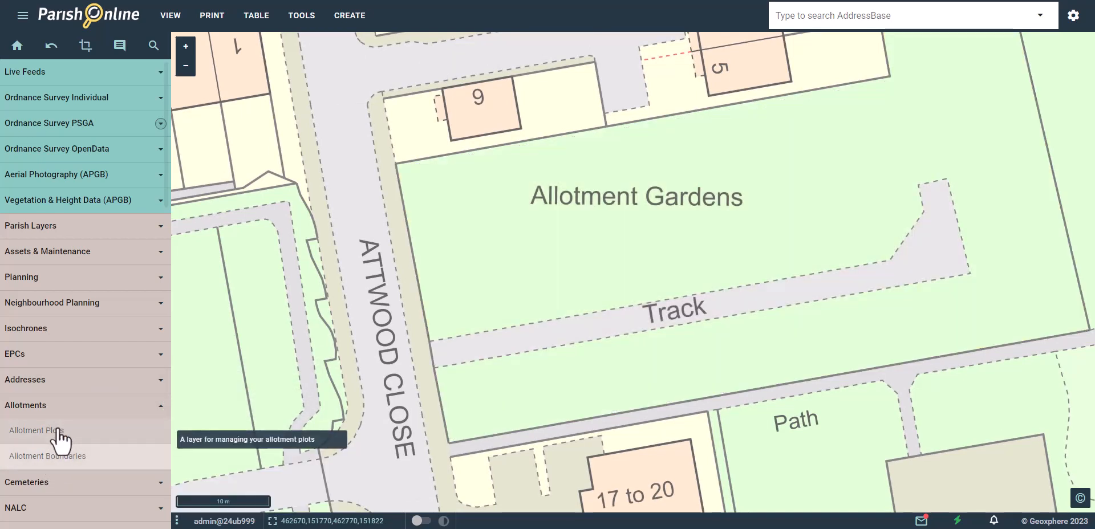
pyautogui.click(59, 437)
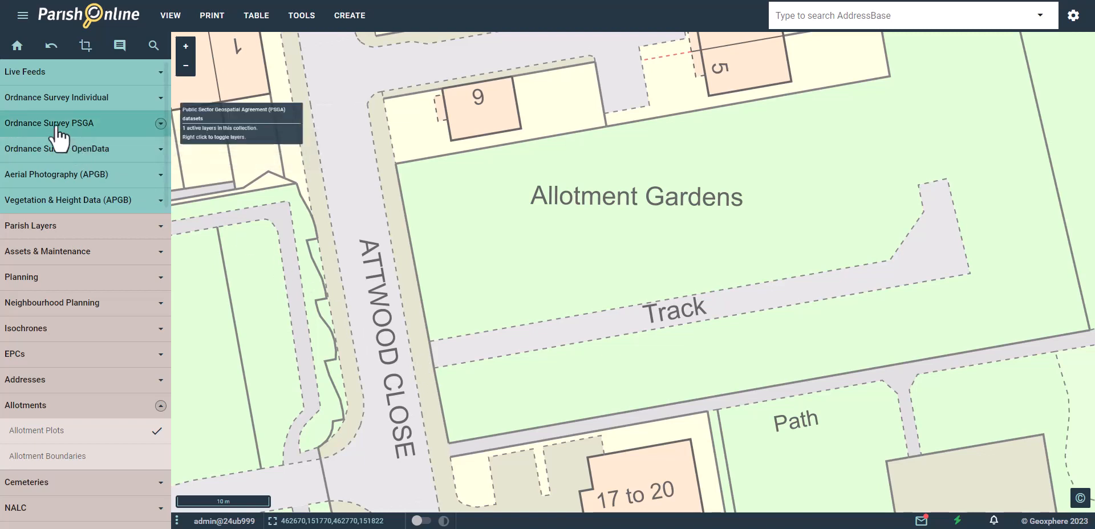
# Step: Turn on Aerial Photography Latest and turn off OS Premium Stack (Standard)
pyautogui.click(97, 189)
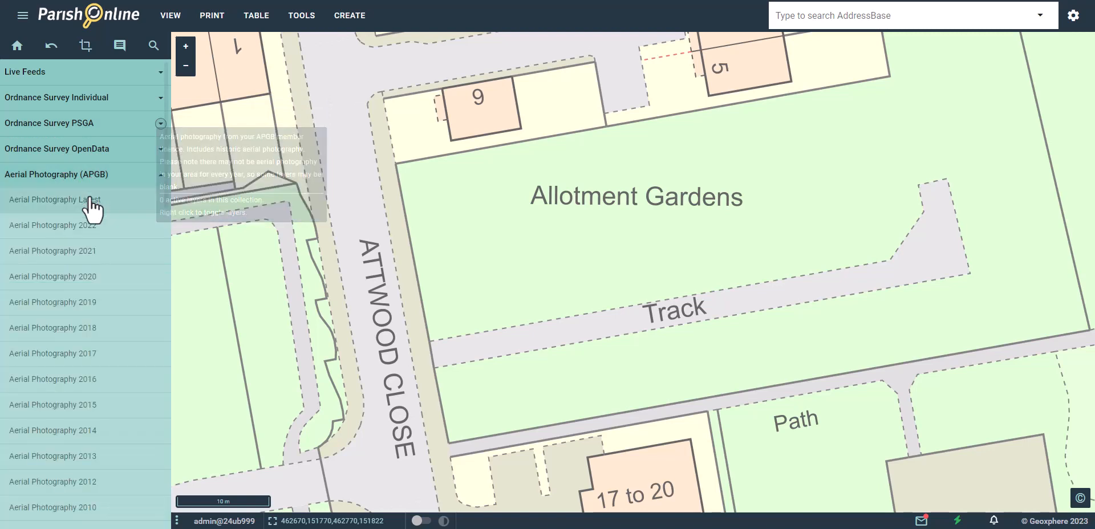
pyautogui.click(90, 211)
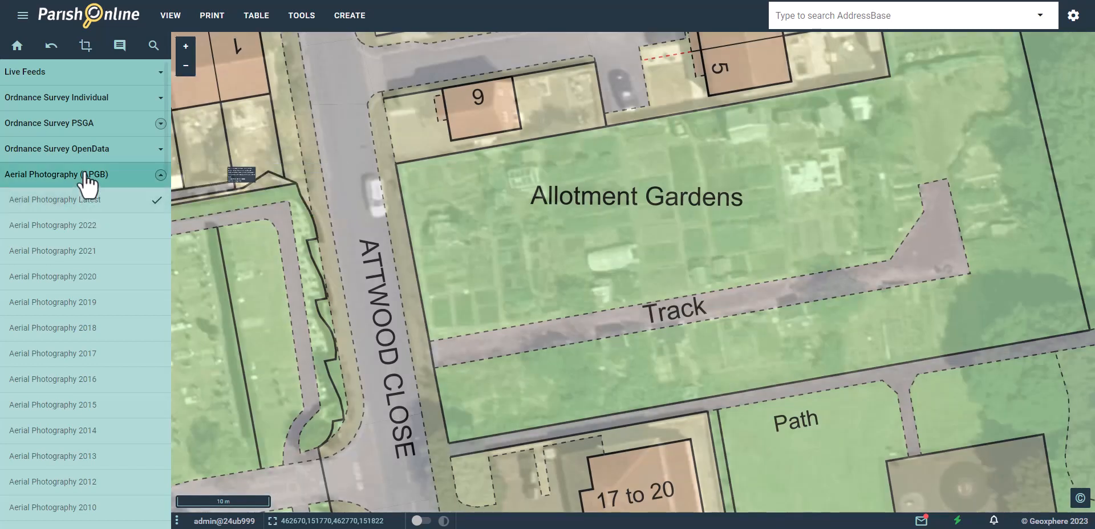
pyautogui.click(87, 176)
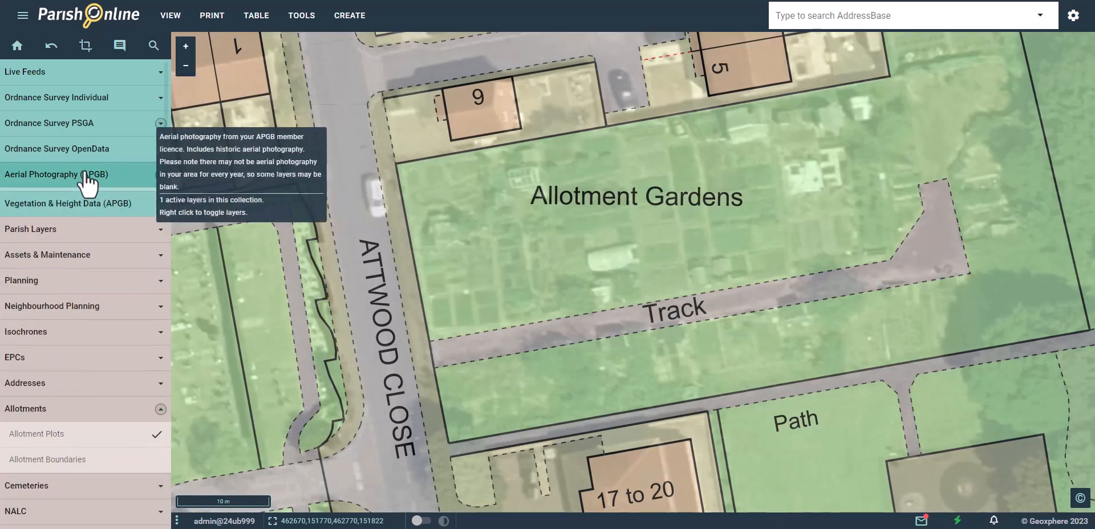
pyautogui.click(87, 127)
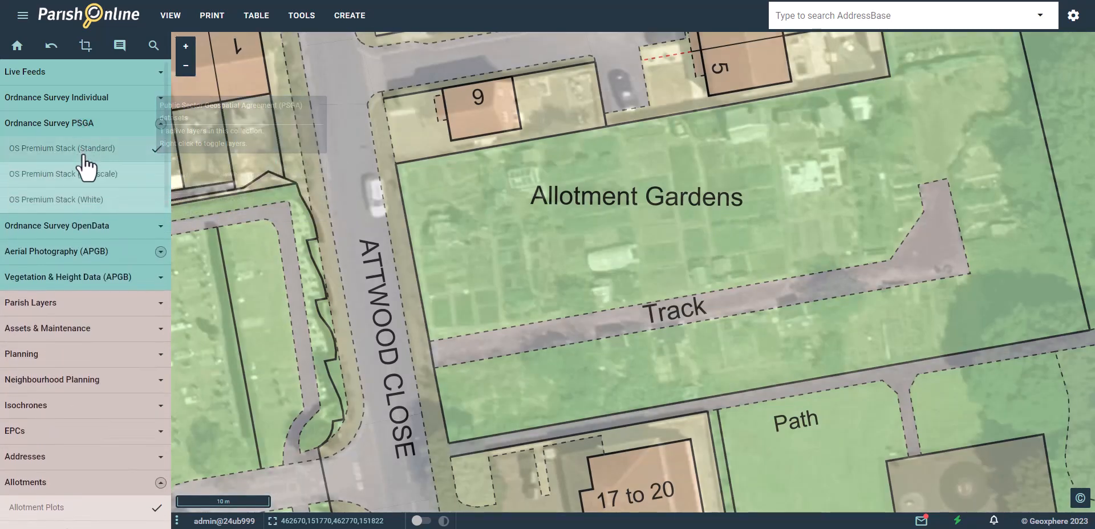
pyautogui.click(89, 150)
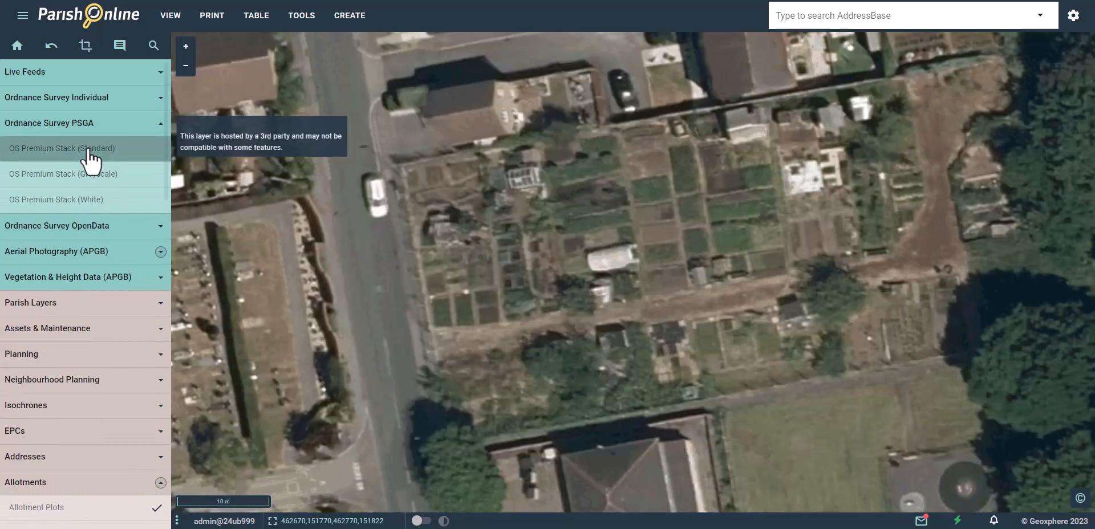
pyautogui.click(88, 127)
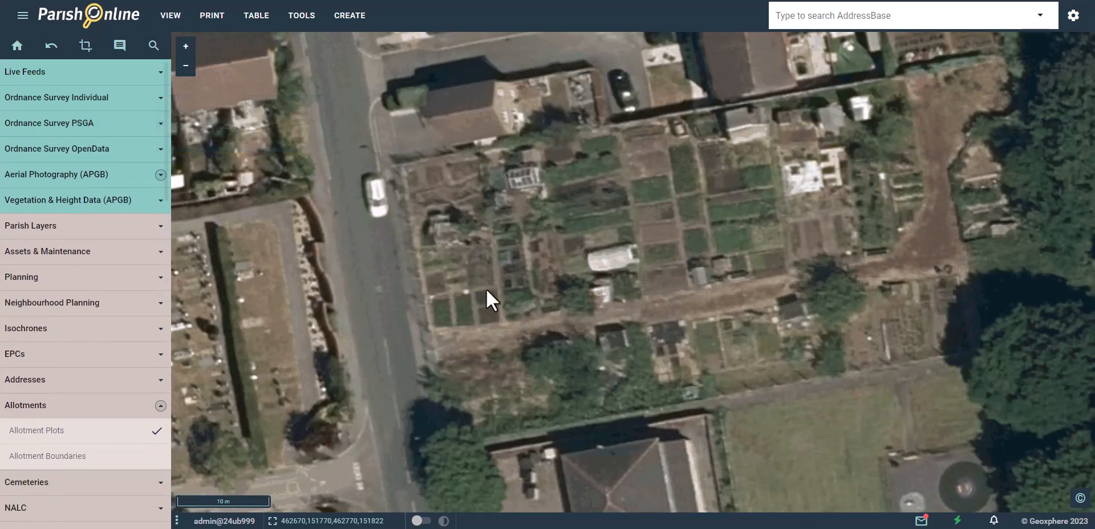
# Step: Tick Allotment Plots and choose Add Feature from its layer options to start a new plot
pyautogui.scroll(1, 476, 328)
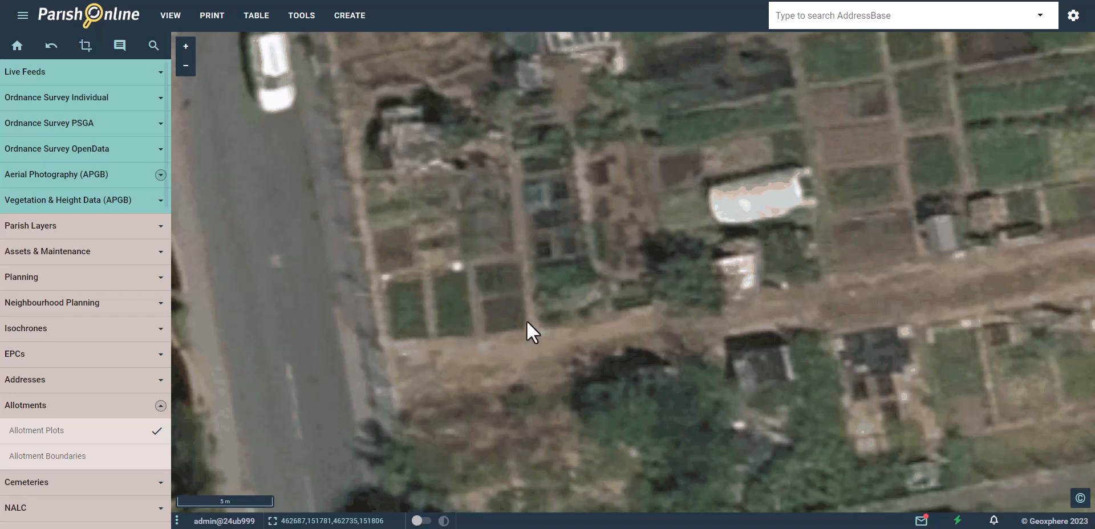
pyautogui.scroll(-2, 108, 348)
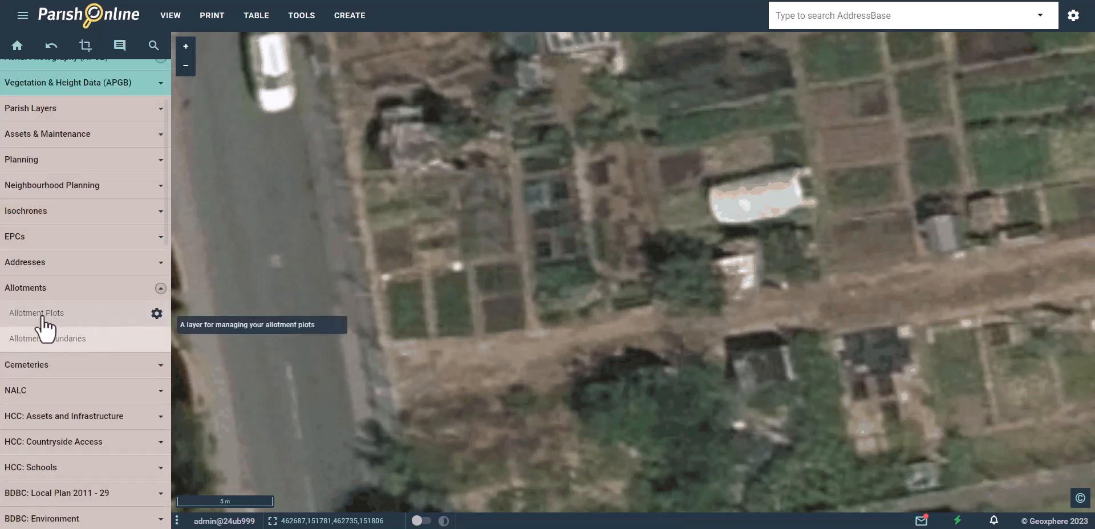
pyautogui.click(157, 315)
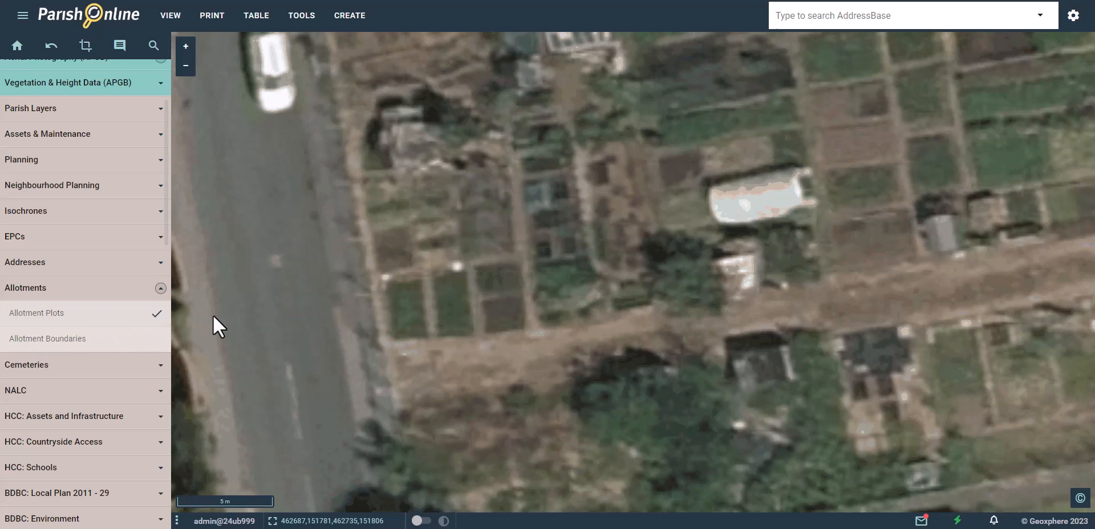
pyautogui.click(156, 316)
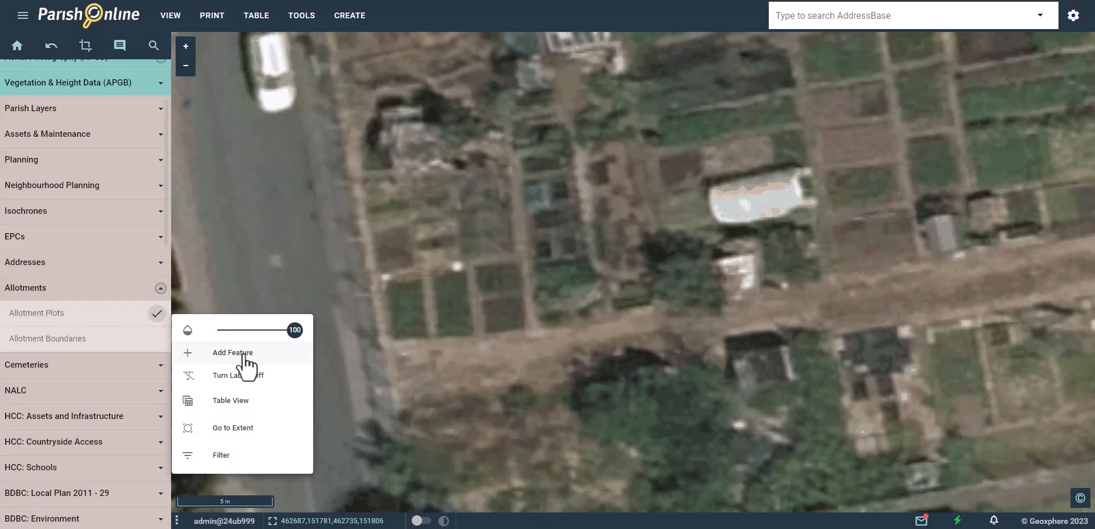
pyautogui.click(245, 357)
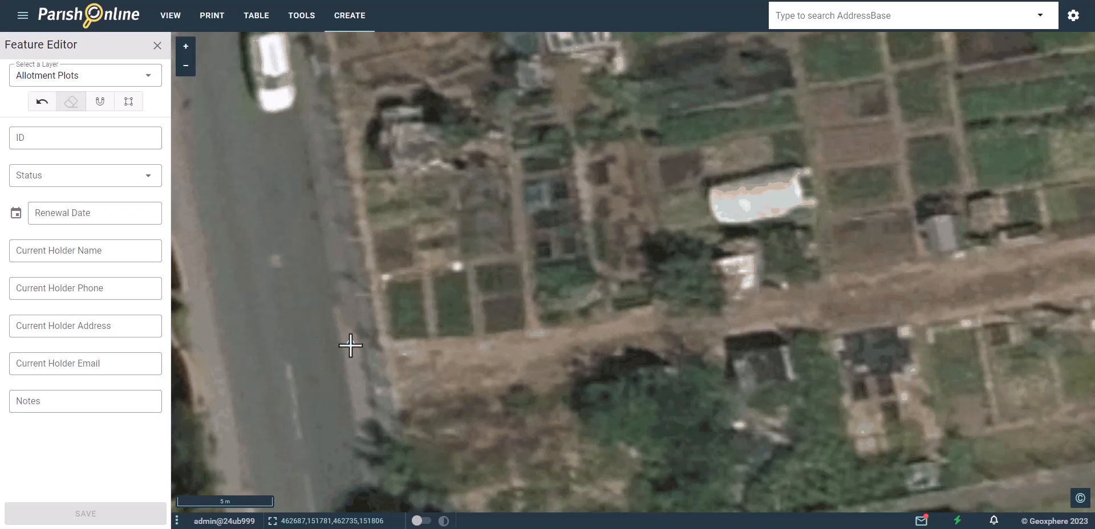
# Step: Draw a four-cornered plot polygon beside the road above the track, closing it on the first vertex
pyautogui.click(380, 278)
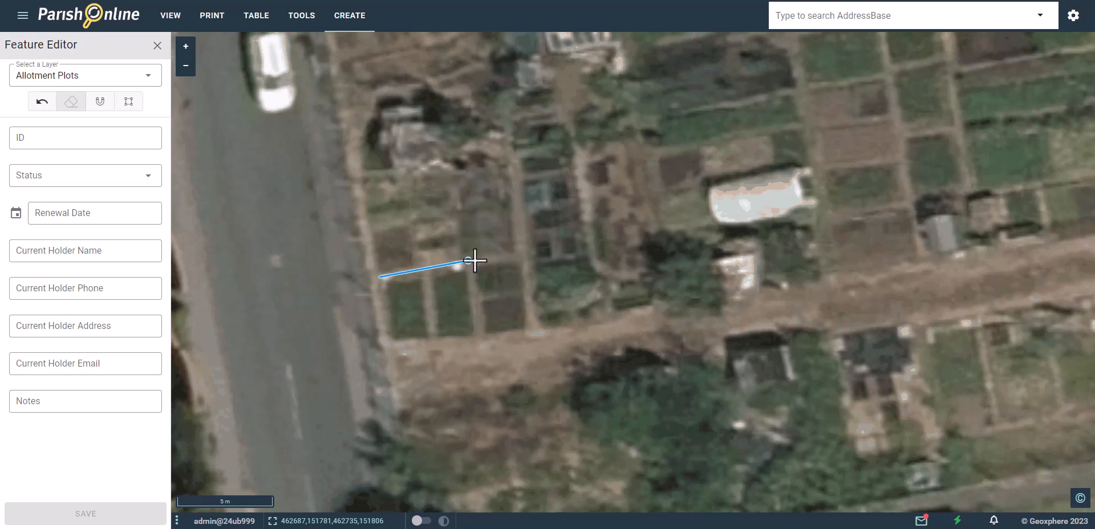
pyautogui.click(521, 257)
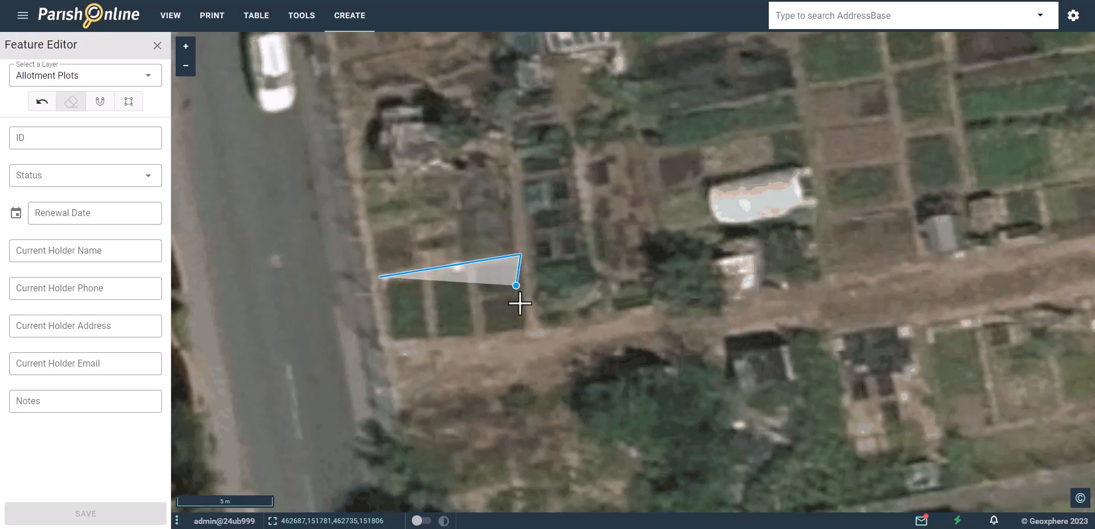
pyautogui.click(531, 334)
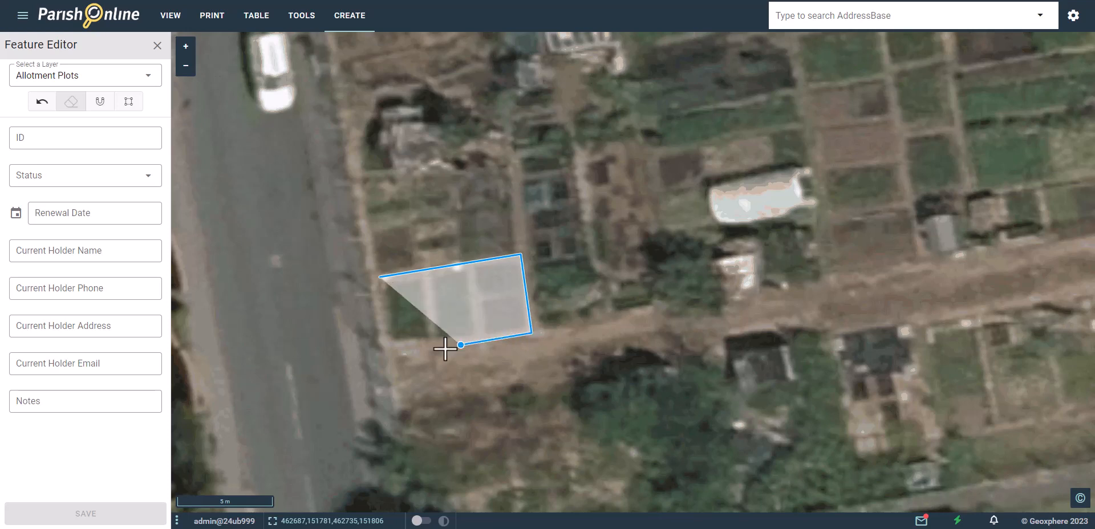
pyautogui.click(389, 352)
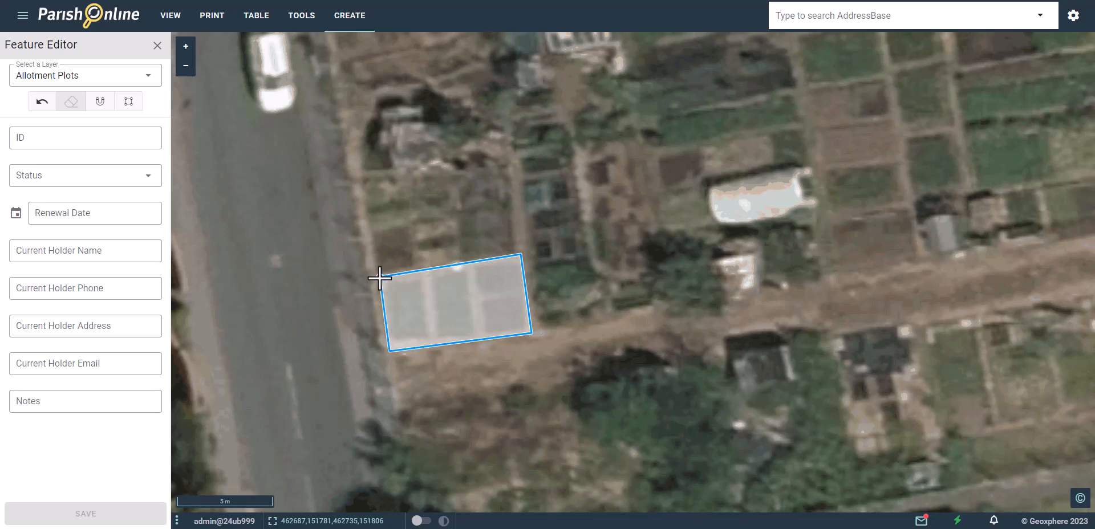
pyautogui.click(379, 278)
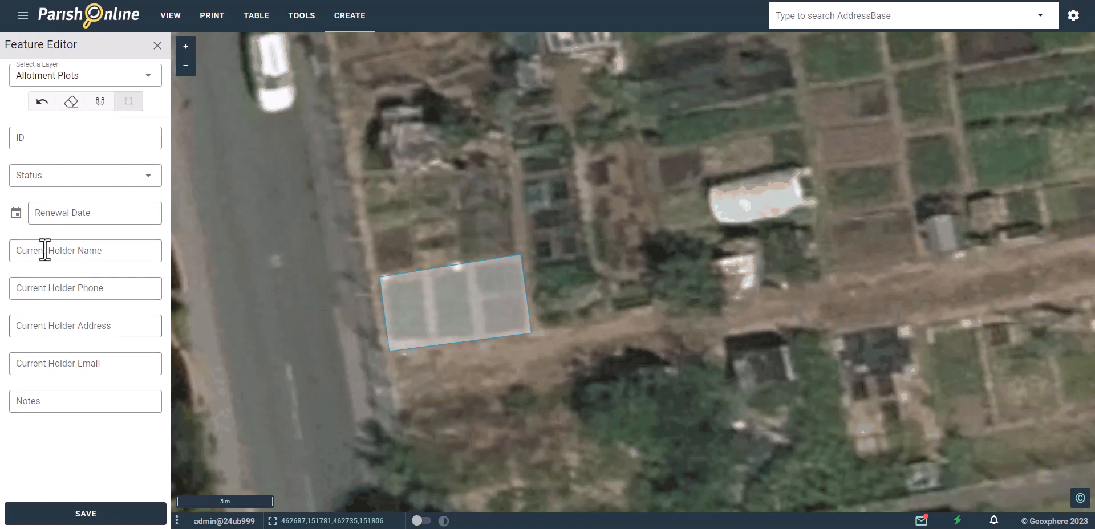
# Step: Enter ID WR001, status Occupied and renewal date 1 September 2023, then save the plot
pyautogui.click(47, 141)
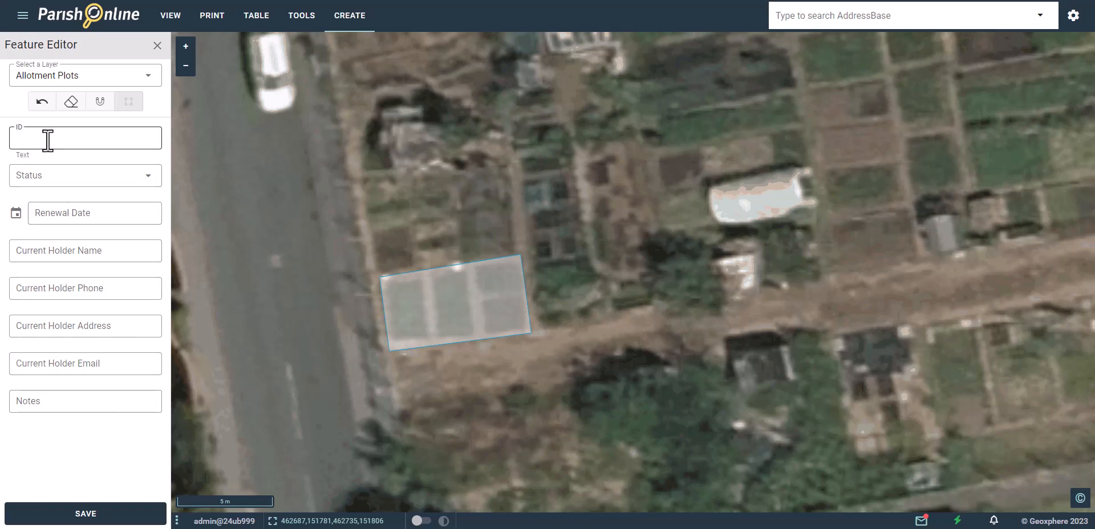
pyautogui.write('WR001')
pyautogui.click(98, 177)
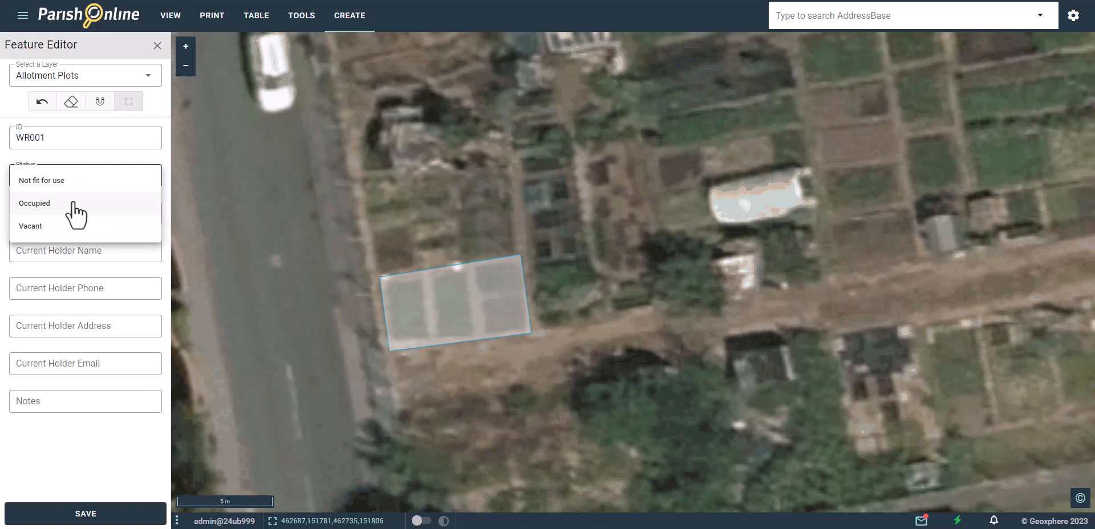
pyautogui.click(65, 208)
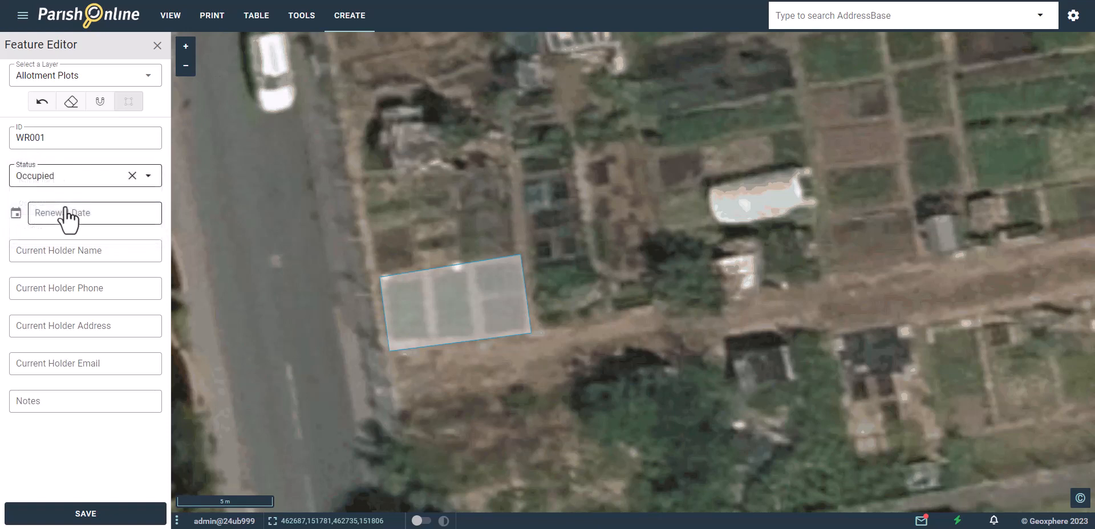
pyautogui.click(84, 212)
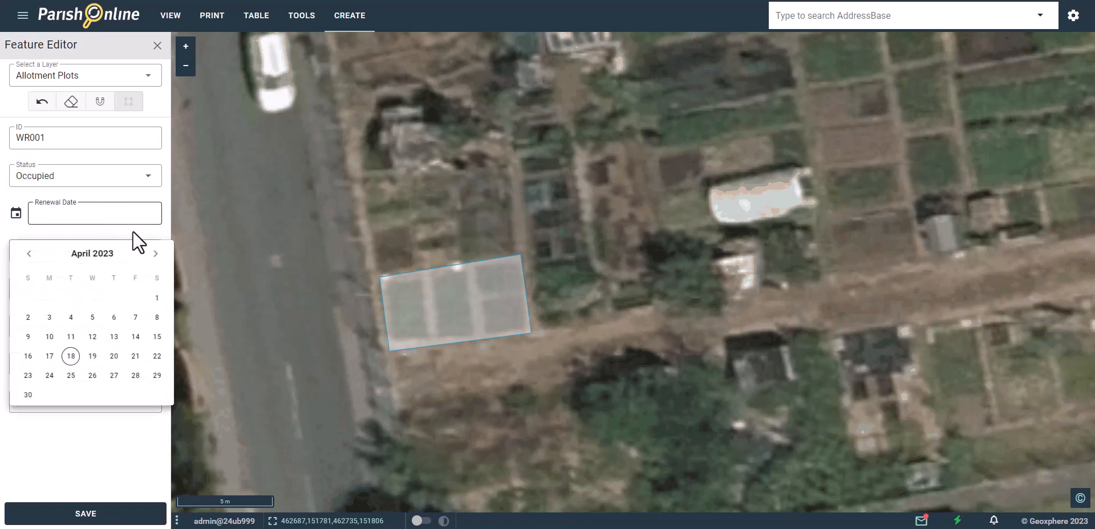
pyautogui.click(155, 253)
pyautogui.click(156, 253)
pyautogui.click(156, 253)
pyautogui.click(156, 253)
pyautogui.click(155, 253)
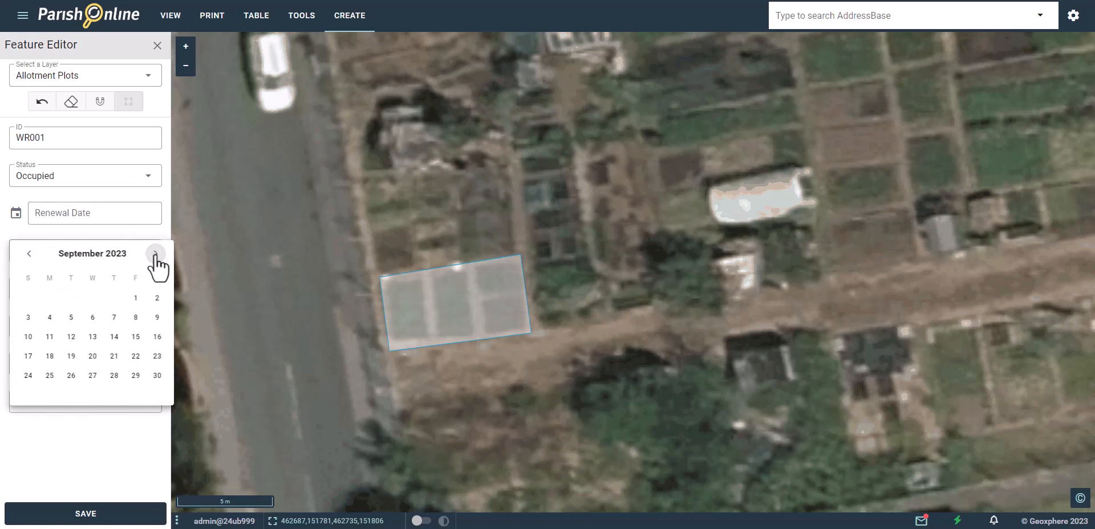
pyautogui.click(136, 297)
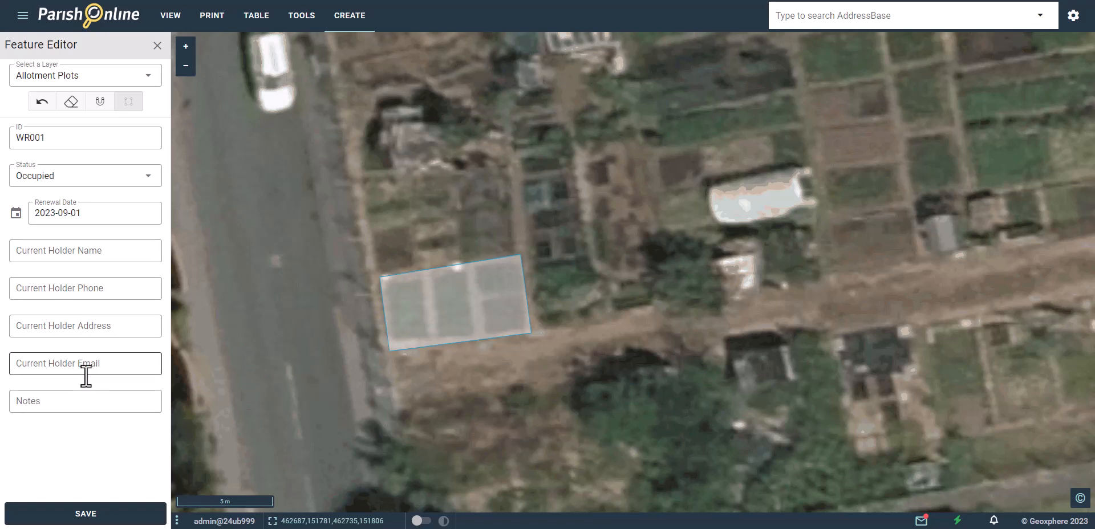
pyautogui.click(85, 515)
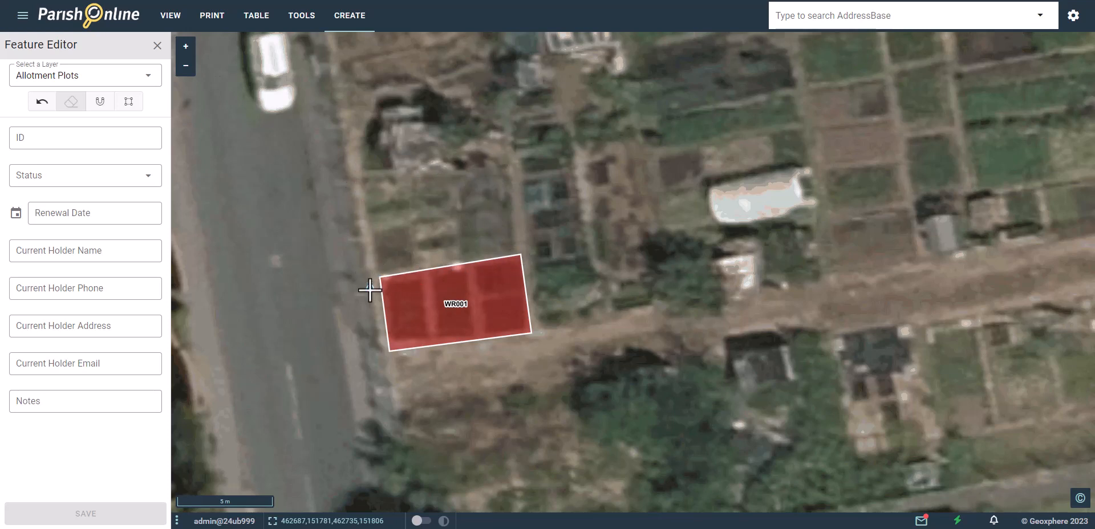
# Step: Enable snapping to This Layer and draw a new plot against WR001's top edge
pyautogui.click(100, 103)
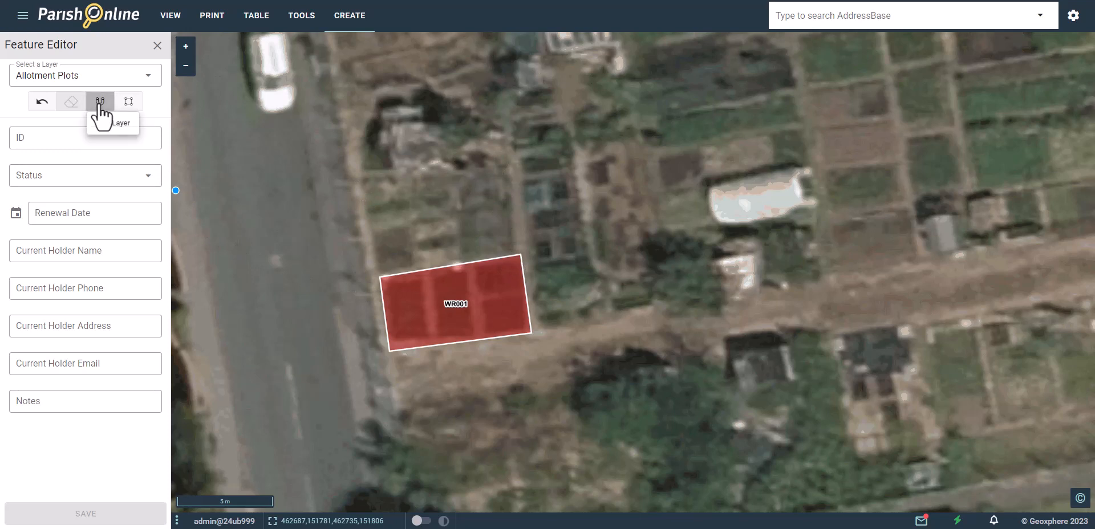
pyautogui.click(105, 127)
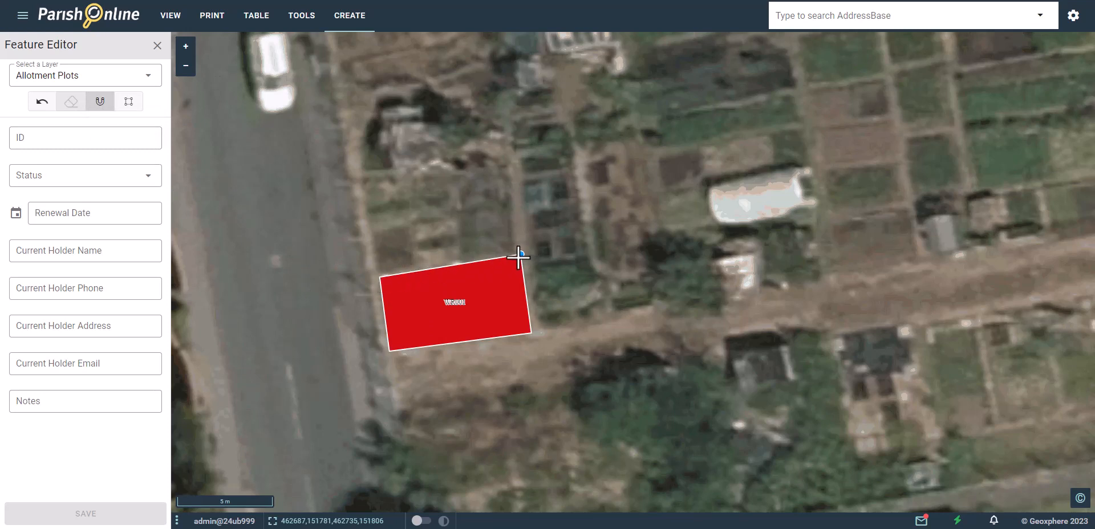
pyautogui.click(379, 278)
pyautogui.click(507, 155)
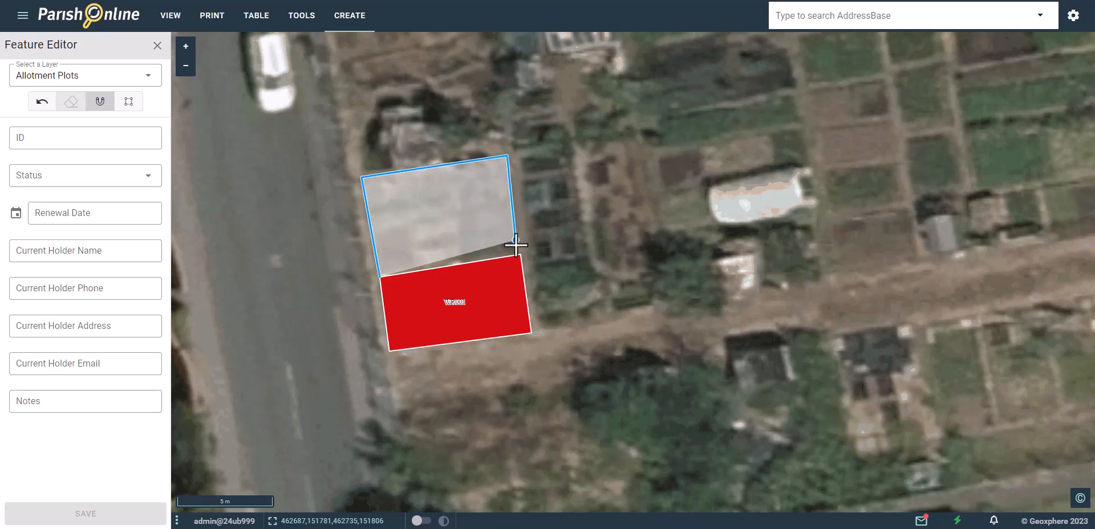
pyautogui.click(520, 255)
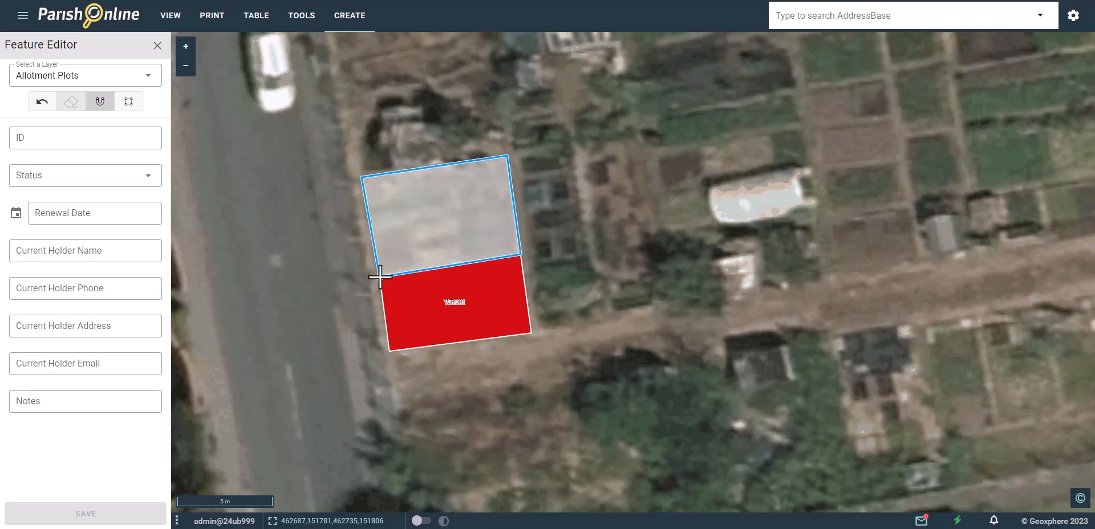
pyautogui.click(374, 276)
# Step: Give the new plot ID WR002 and status Occupied, then save it
pyautogui.click(59, 137)
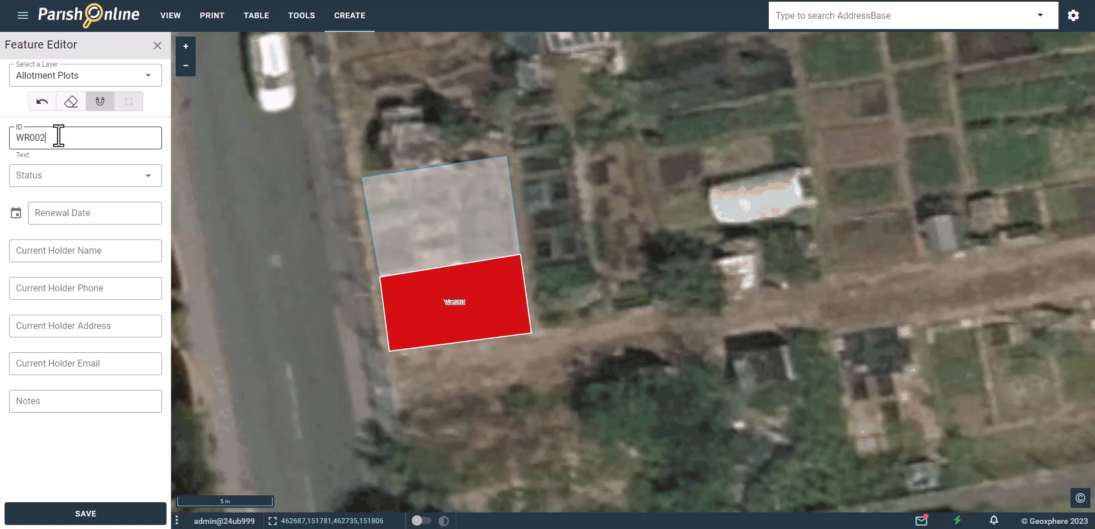
pyautogui.write('WR002')
pyautogui.click(85, 175)
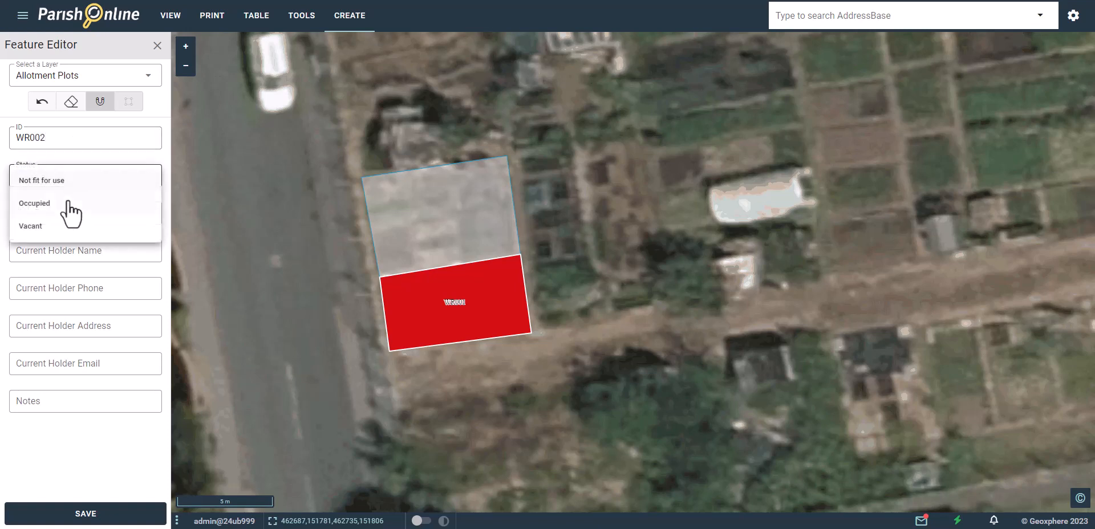
pyautogui.click(114, 204)
pyautogui.click(83, 513)
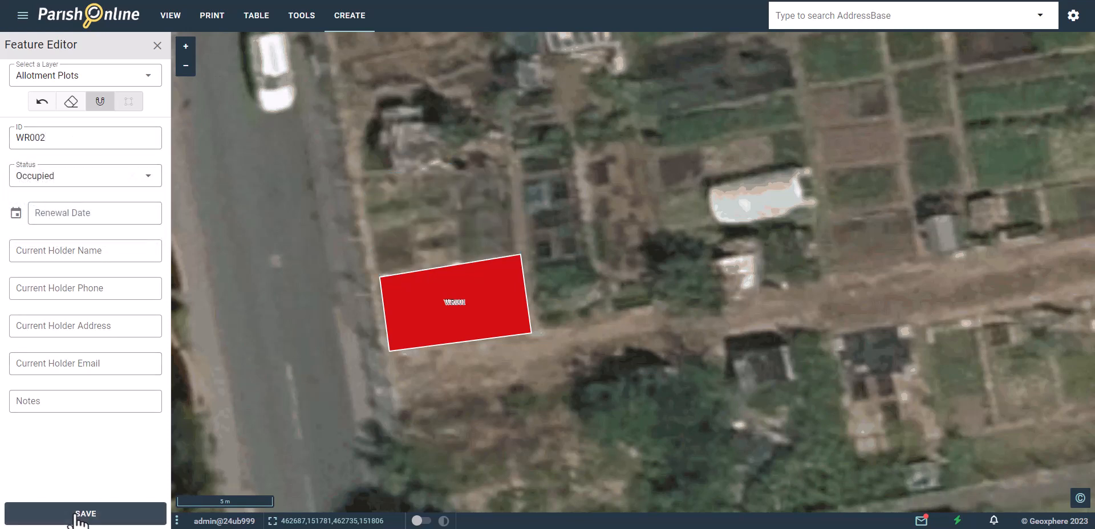
pyautogui.moveTo(558, 188); pyautogui.dragTo(580, 315)
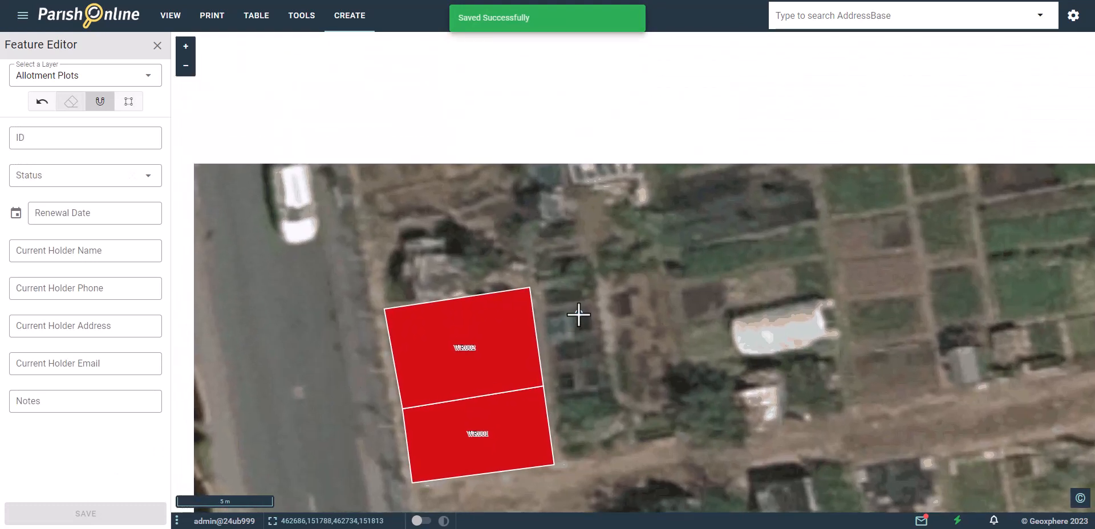
# Step: Draw a third plot polygon above WR002, snapping to its top corners
pyautogui.click(385, 308)
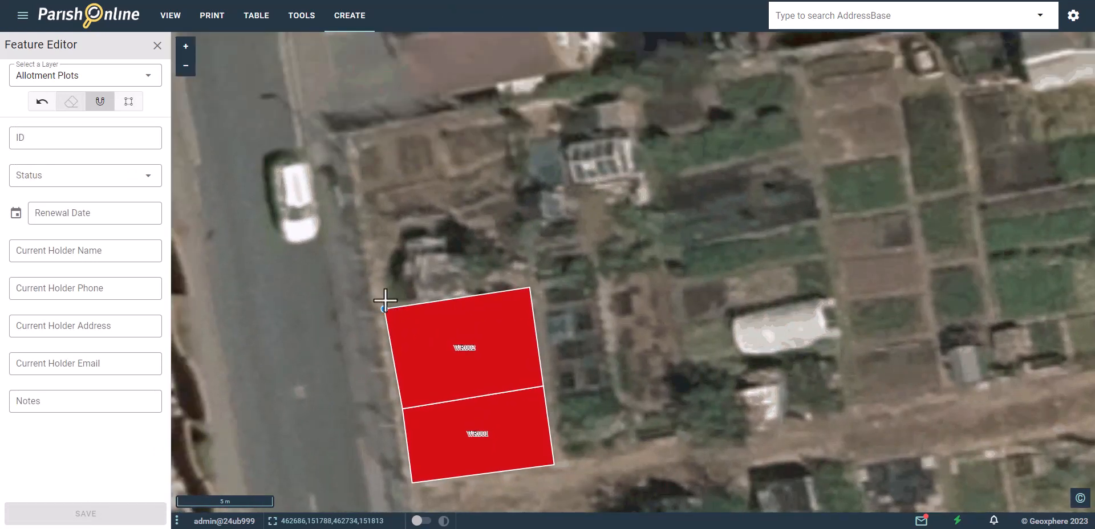
pyautogui.click(374, 220)
pyautogui.click(515, 195)
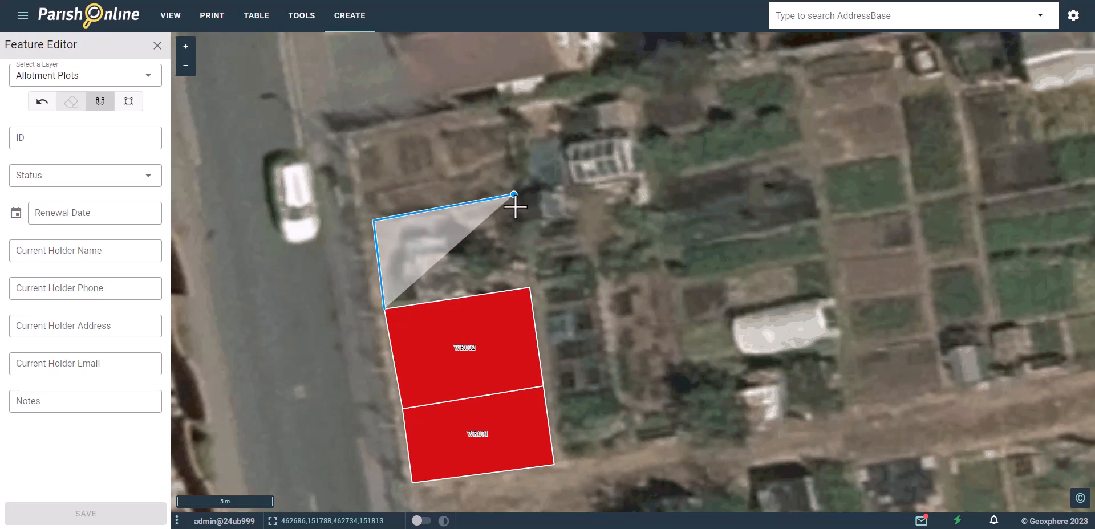
pyautogui.click(530, 288)
pyautogui.click(382, 311)
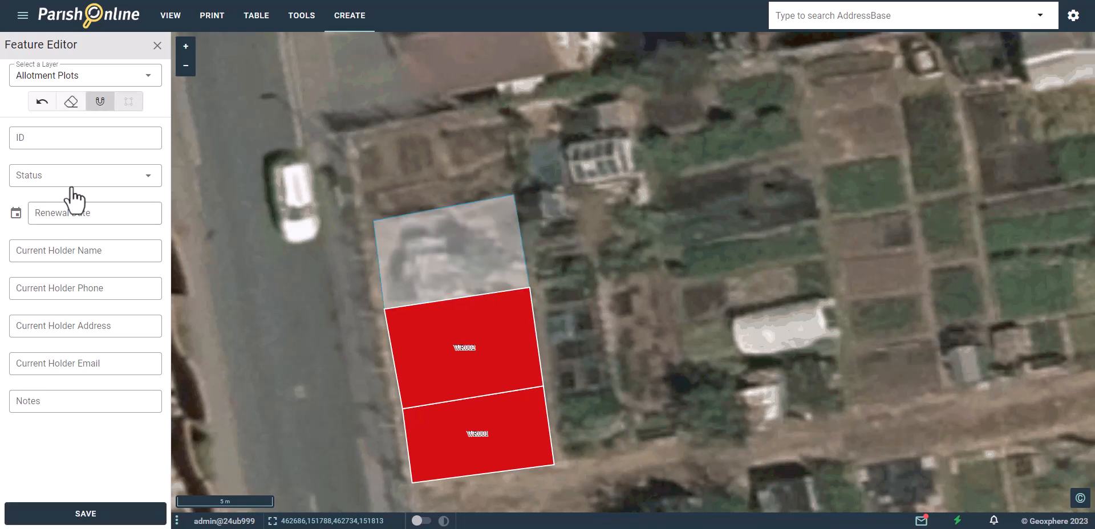
# Step: Save the third plot as WR003 with status Not fit for use
pyautogui.click(45, 142)
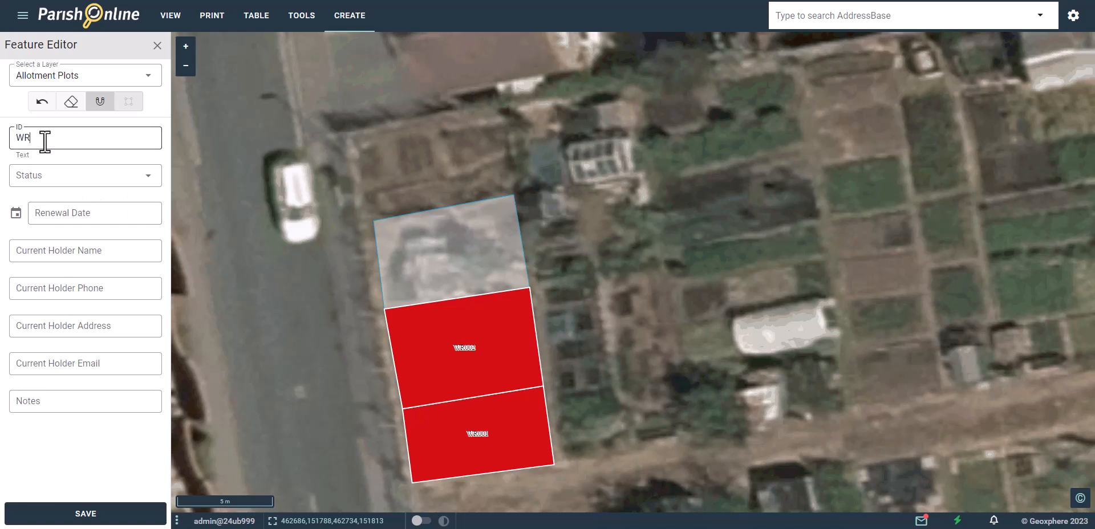
pyautogui.click(86, 177)
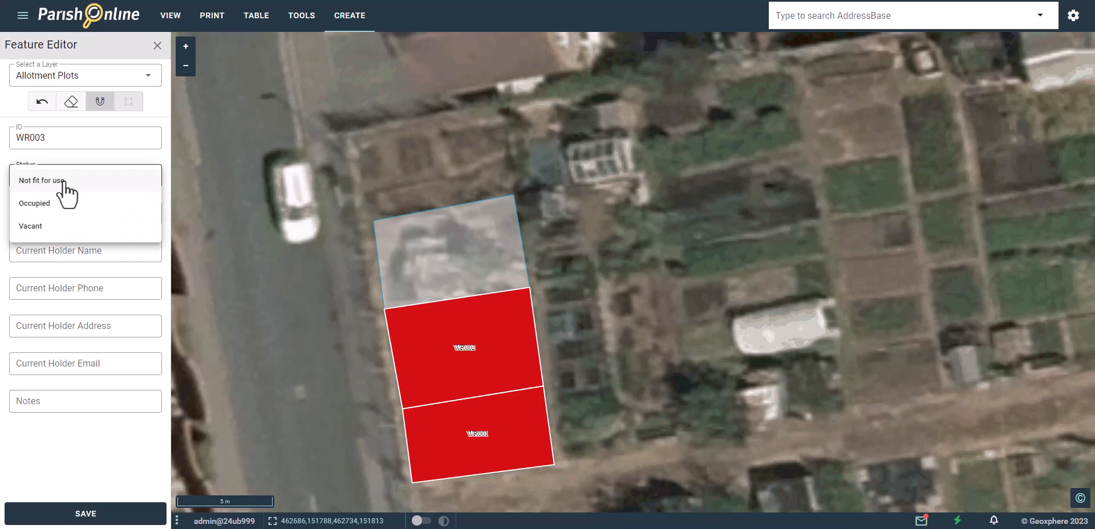
pyautogui.click(64, 181)
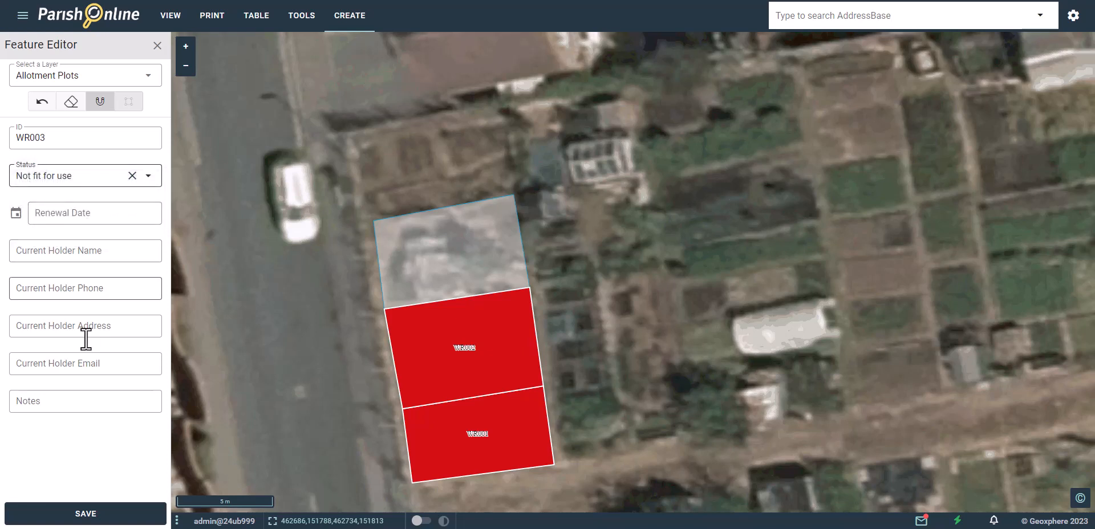
pyautogui.click(78, 512)
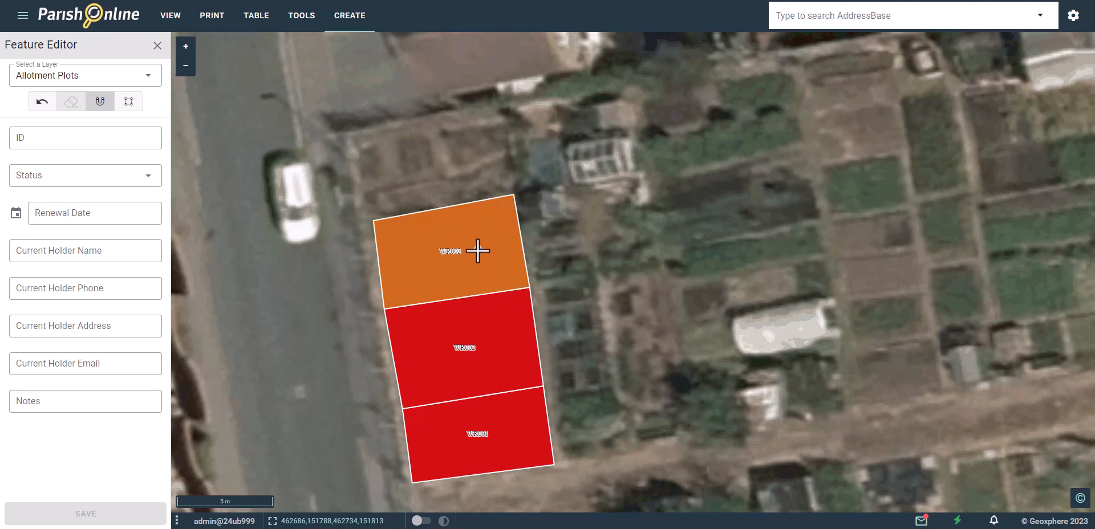
# Step: Trace an L-shaped plot polygon east of the red plots, starting and ending at WR001's corner
pyautogui.click(557, 472)
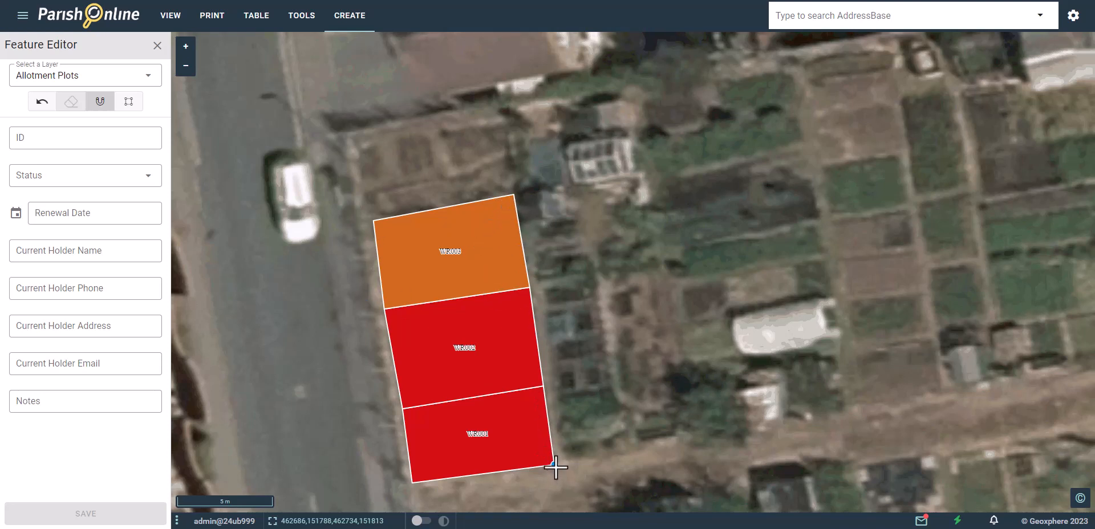
pyautogui.click(531, 289)
pyautogui.click(591, 278)
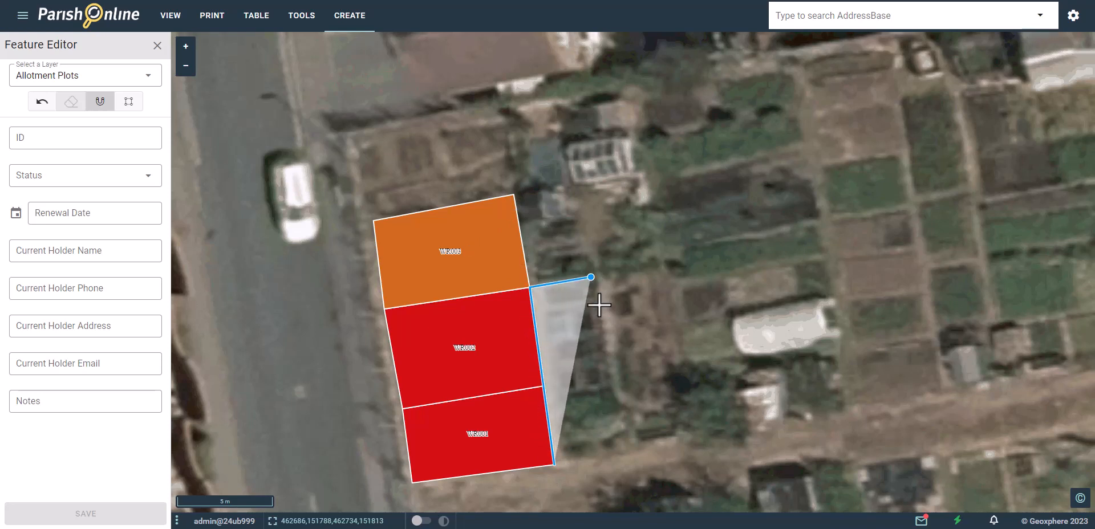
pyautogui.click(616, 393)
pyautogui.click(642, 410)
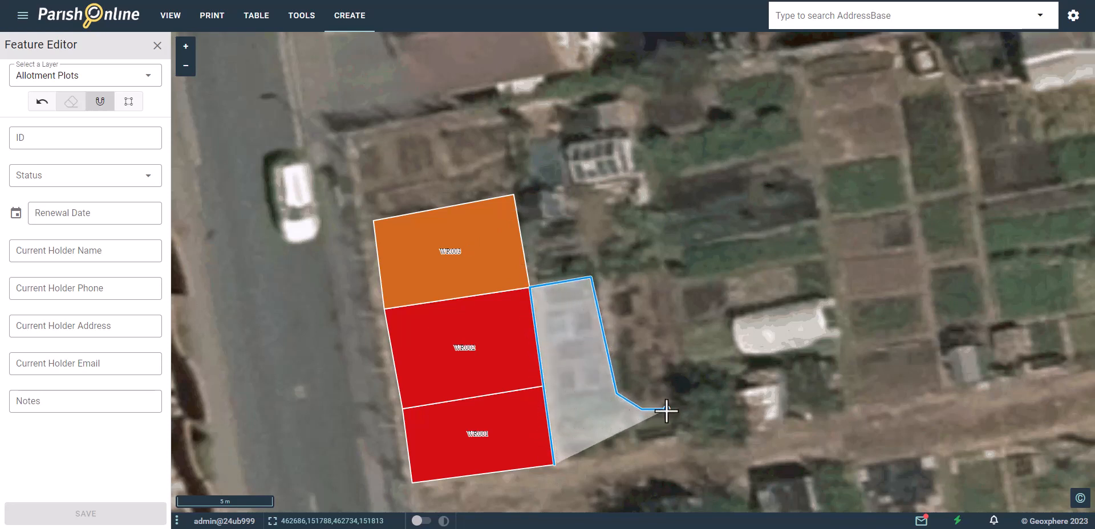
pyautogui.click(667, 409)
pyautogui.click(686, 406)
pyautogui.click(693, 439)
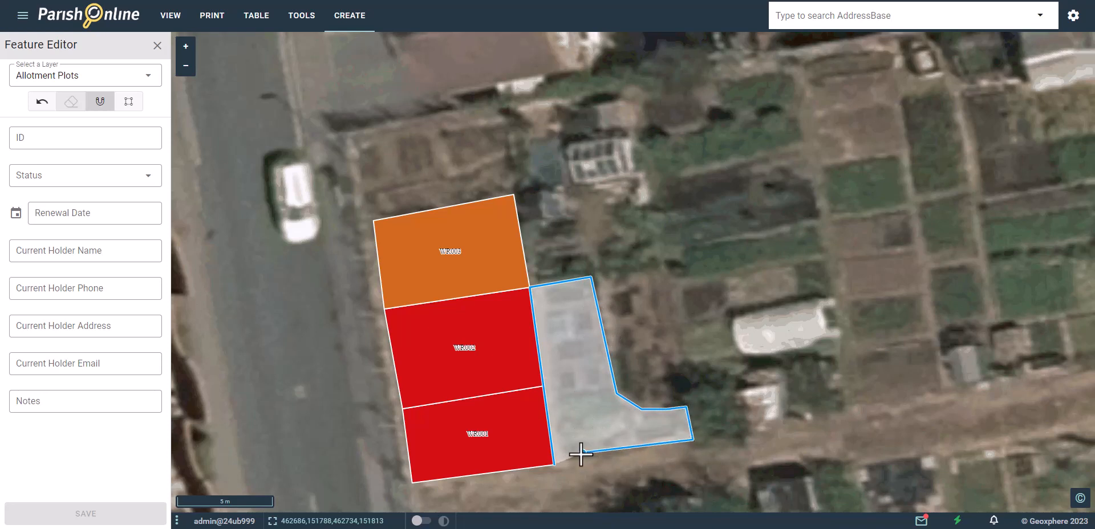
pyautogui.doubleClick(553, 468)
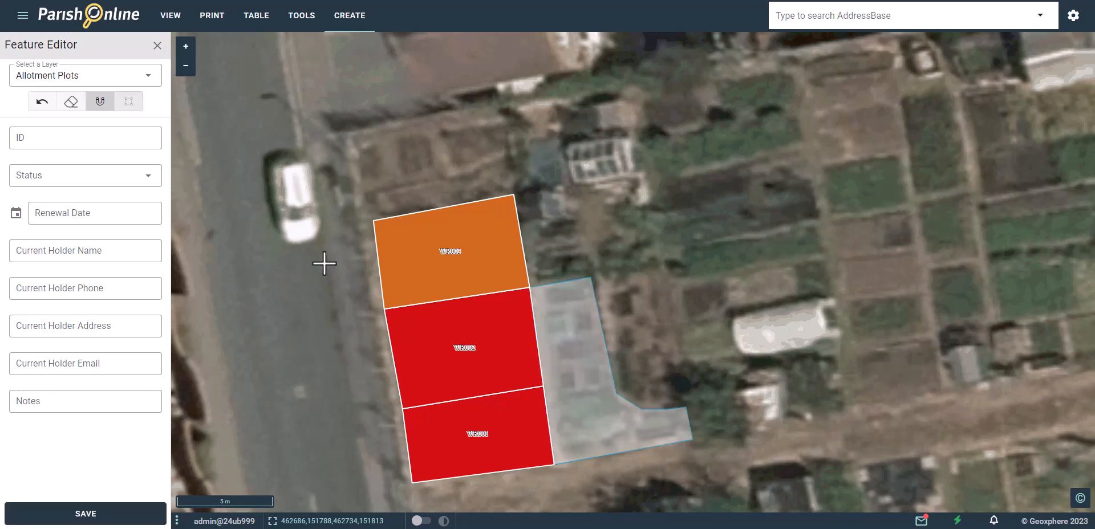
# Step: Save the L-shaped plot as WR004 with status Vacant
pyautogui.click(74, 139)
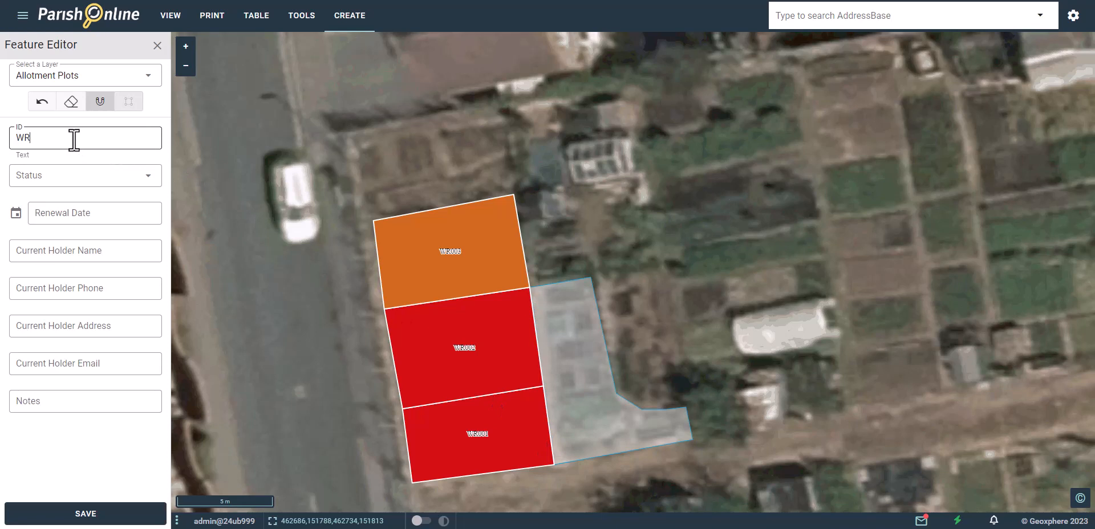
pyautogui.click(75, 167)
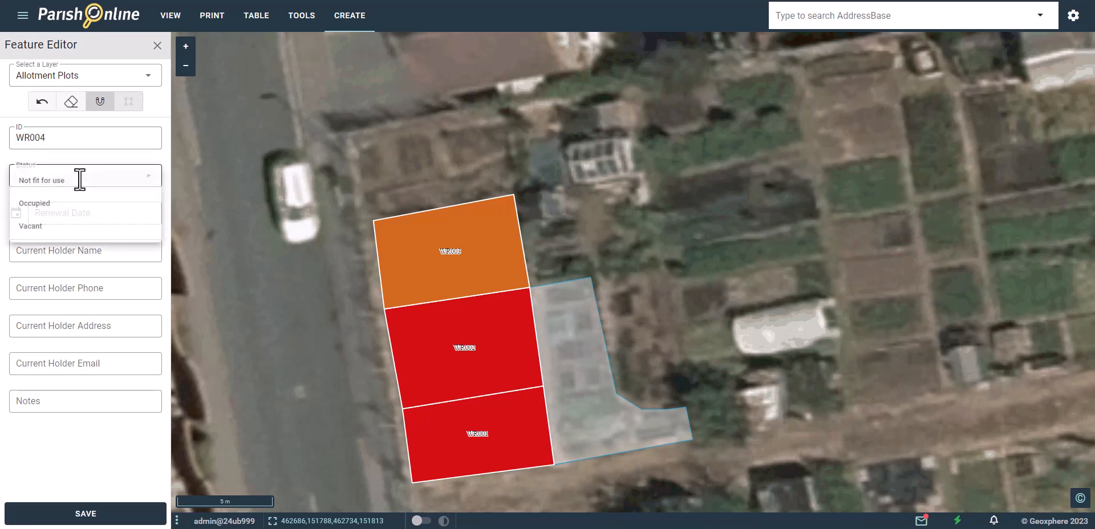
pyautogui.click(56, 228)
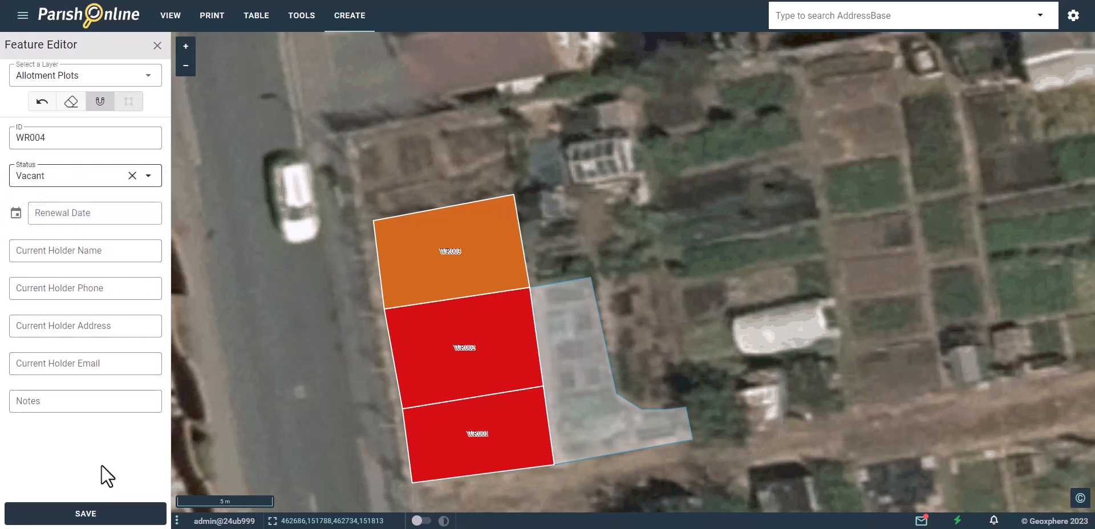
pyautogui.click(91, 516)
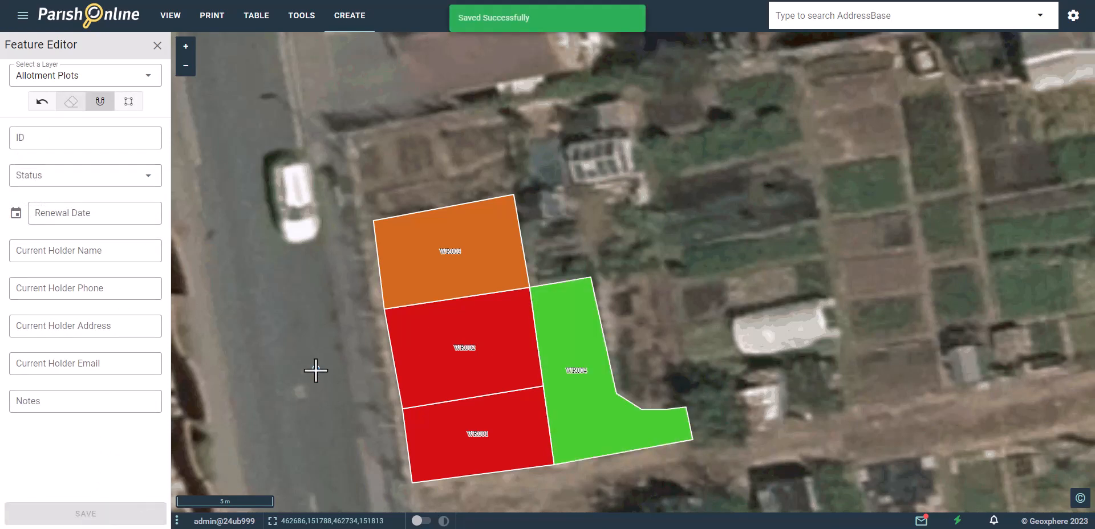
pyautogui.moveTo(355, 345); pyautogui.dragTo(271, 326)
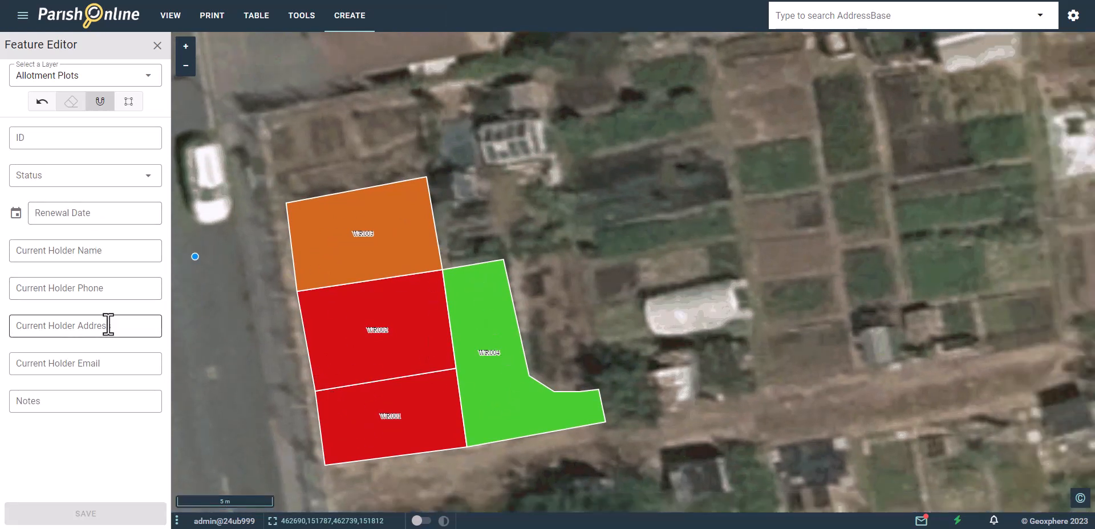
# Step: Close the Feature Editor and check plot WR002: Occupied, 40.13 m² area, 25.78 m perimeter
pyautogui.click(158, 46)
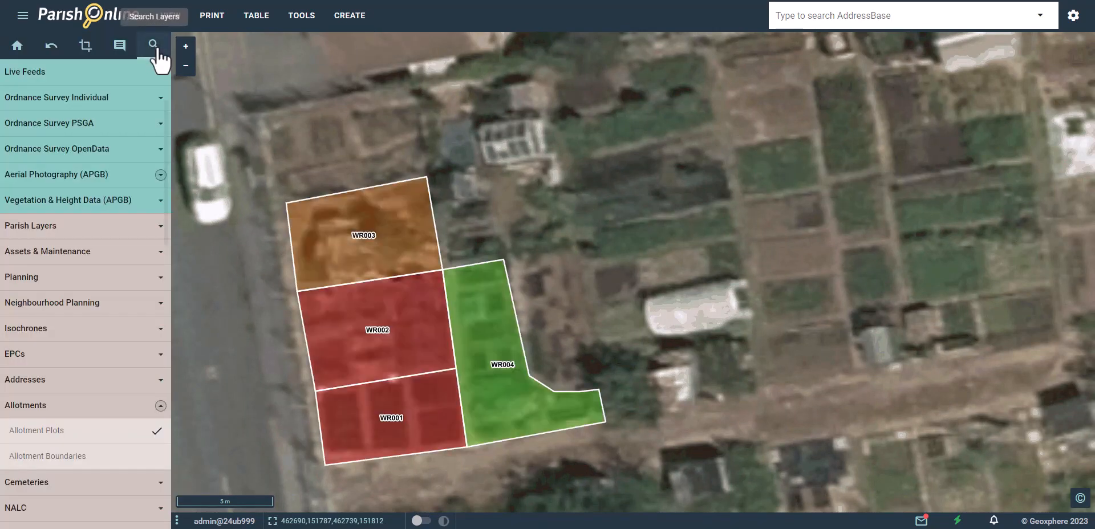
pyautogui.scroll(-1, 574, 289)
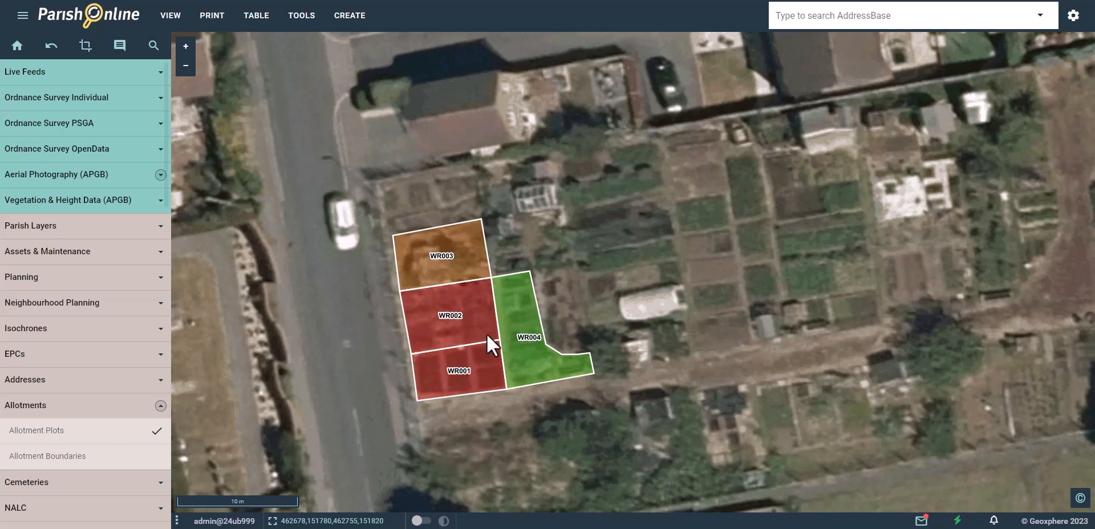
pyautogui.click(461, 309)
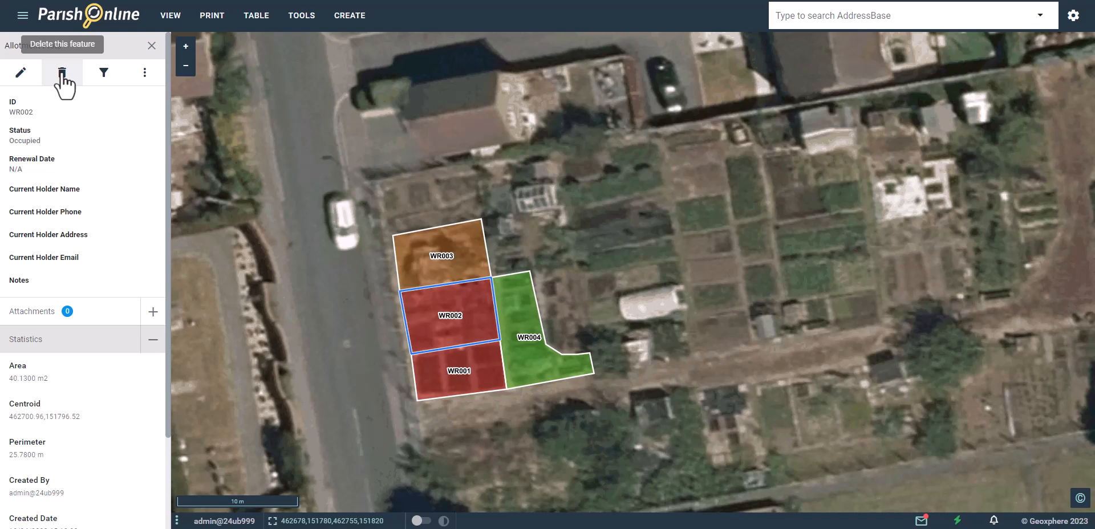
pyautogui.click(151, 45)
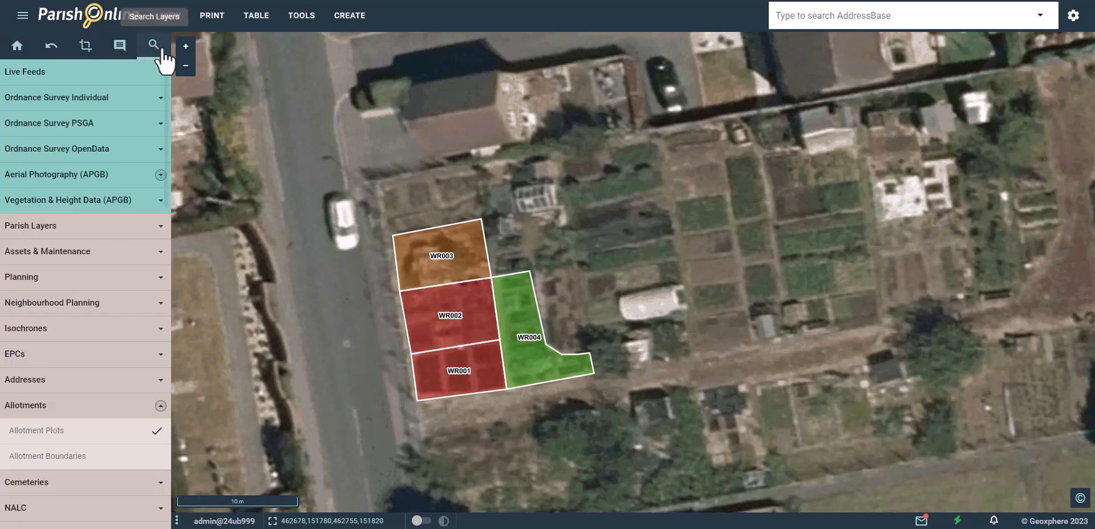
# Step: Load the Allotment Plots layer into the Table View
pyautogui.click(263, 15)
pyautogui.click(43, 49)
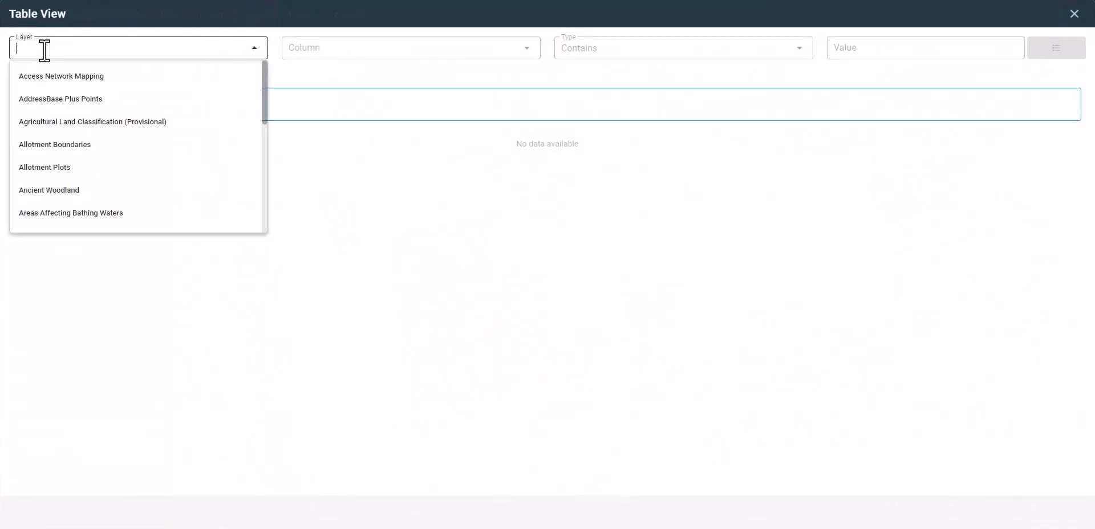
pyautogui.write('a;ll')
pyautogui.press('BackSpace')
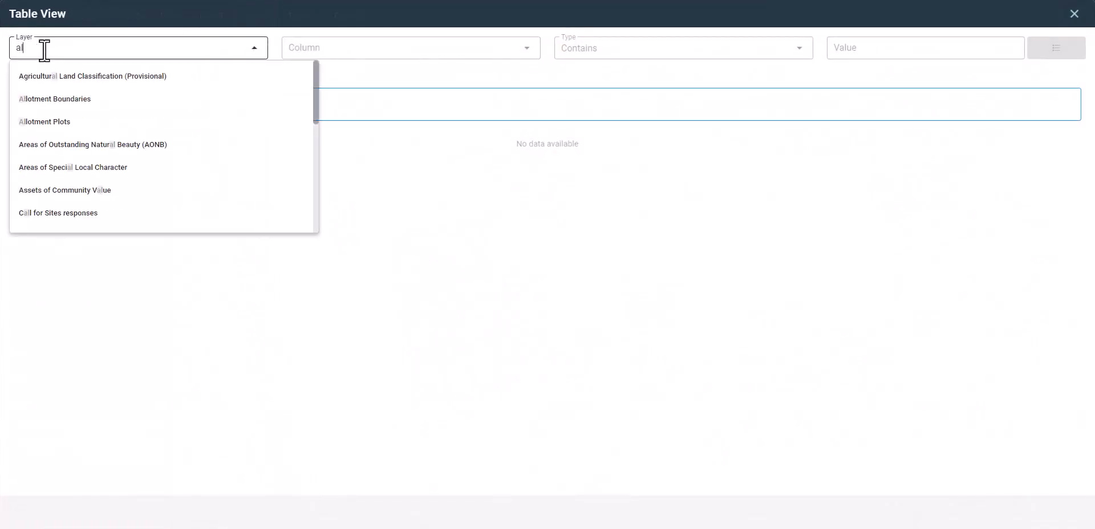
pyautogui.write('ll')
pyautogui.click(50, 99)
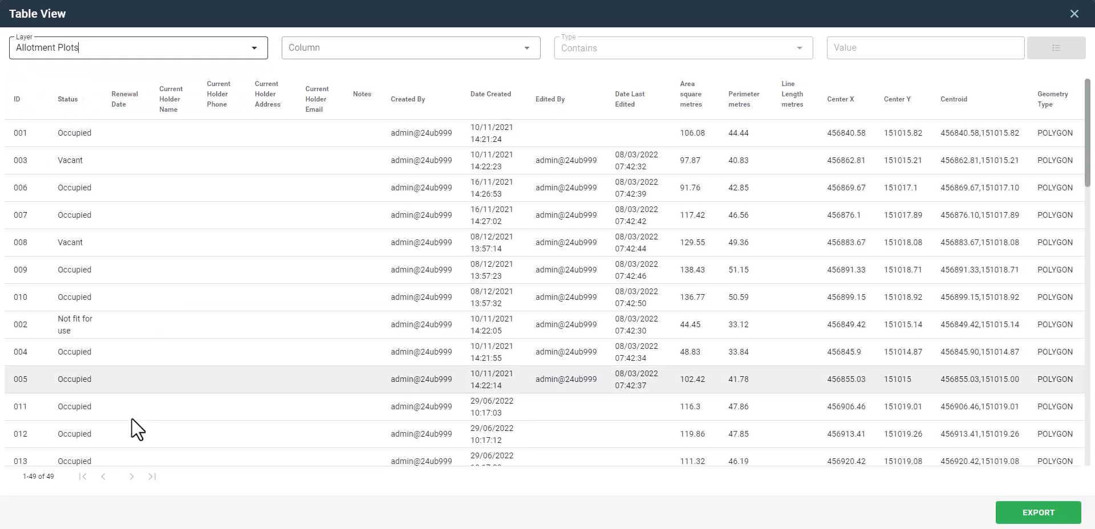
# Step: Choose ID as the table's filter column, ready for the filter value
pyautogui.click(491, 49)
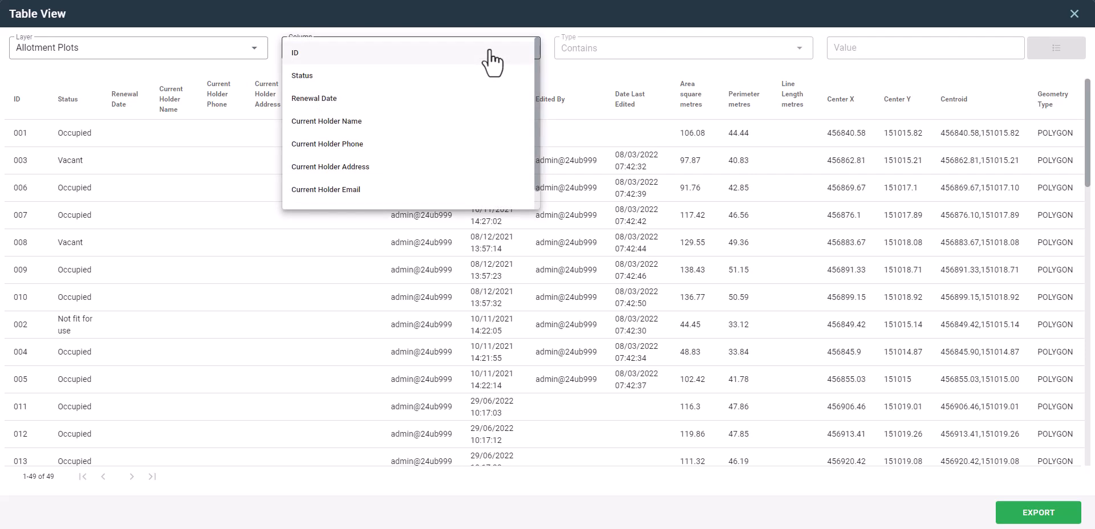
pyautogui.click(491, 57)
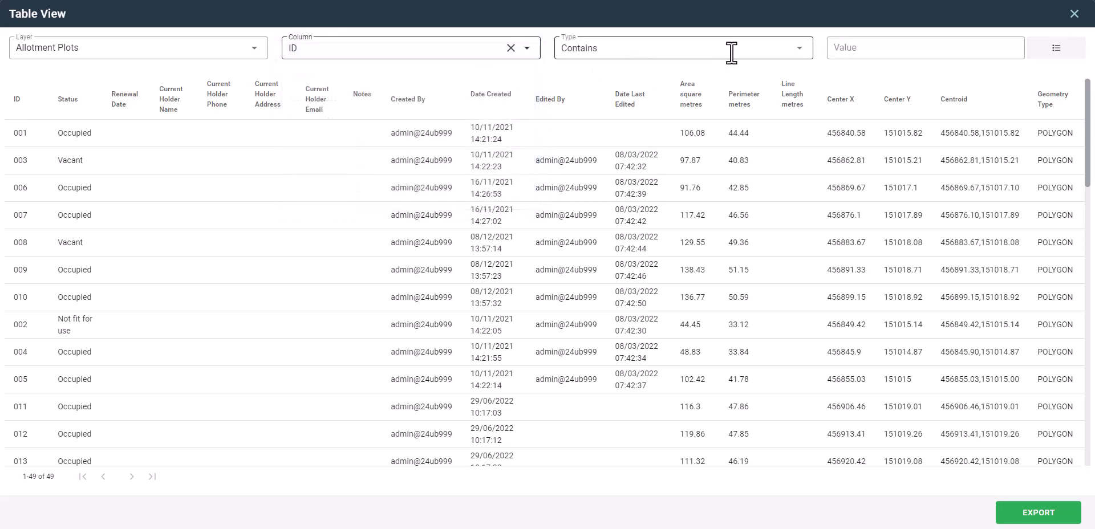
pyautogui.click(866, 56)
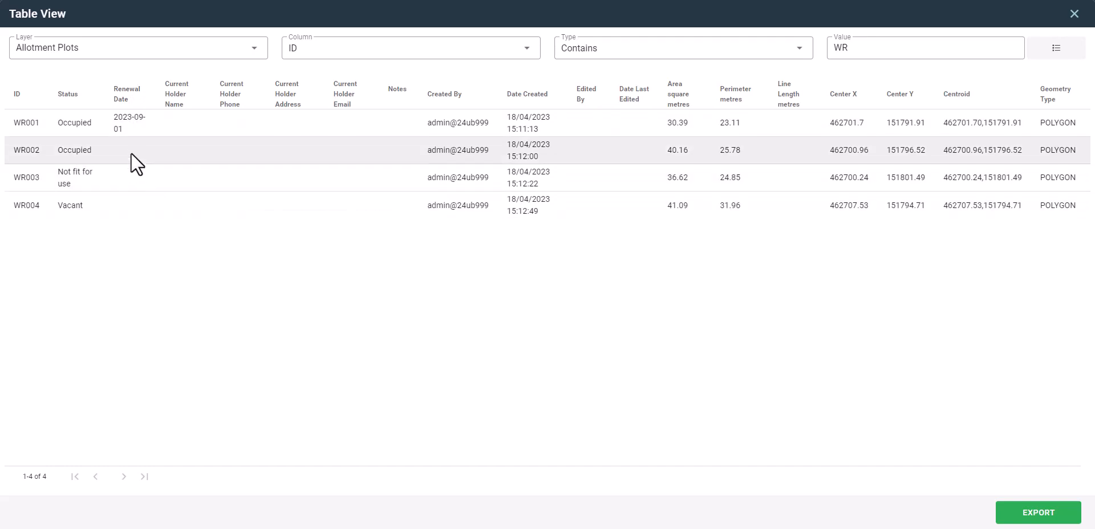
# Step: Keep WR002's status as Occupied and set its renewal date to 1 September 2023
pyautogui.click(131, 152)
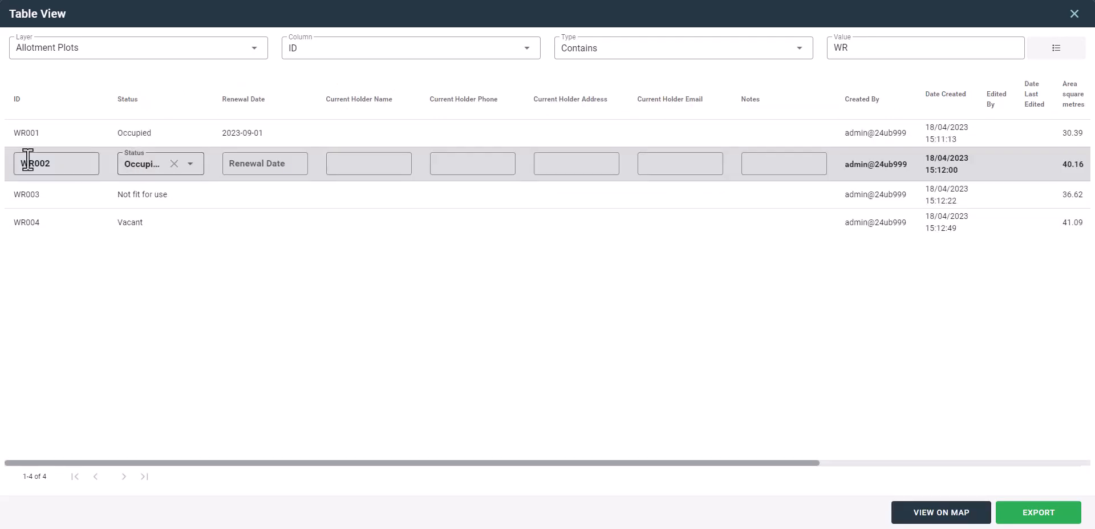
pyautogui.click(149, 167)
pyautogui.click(148, 194)
pyautogui.click(261, 168)
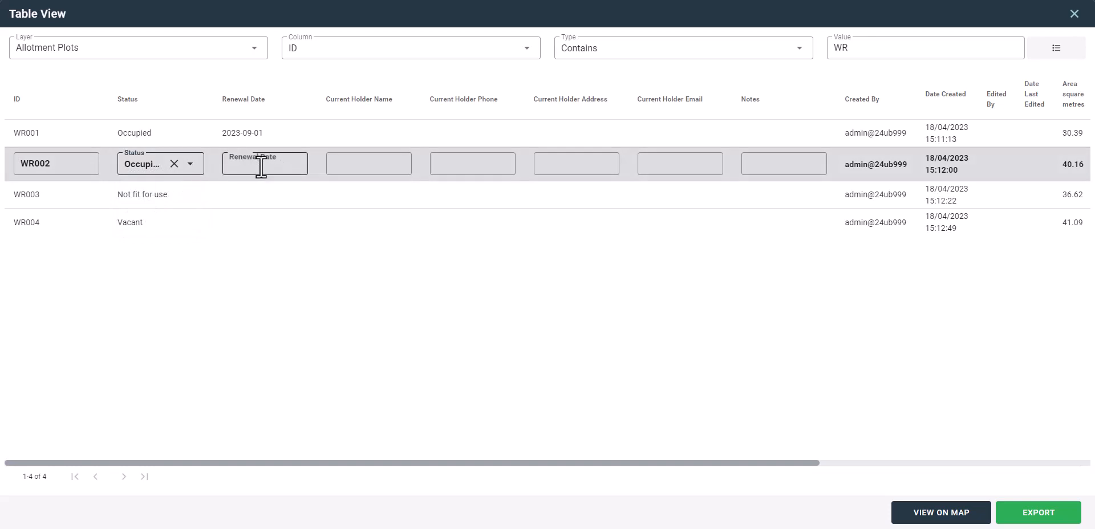
pyautogui.doubleClick(368, 205)
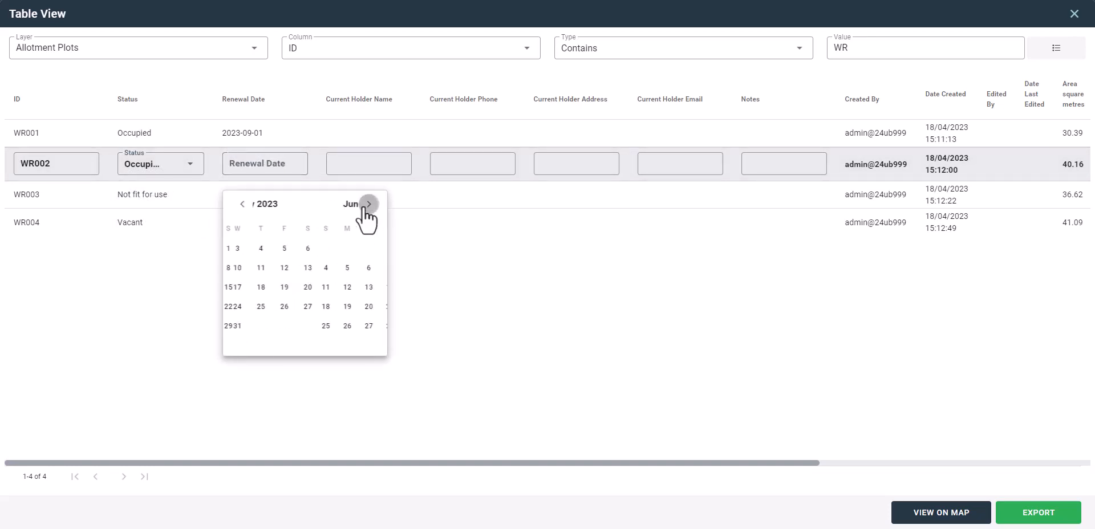
pyautogui.tripleClick(368, 204)
pyautogui.click(351, 253)
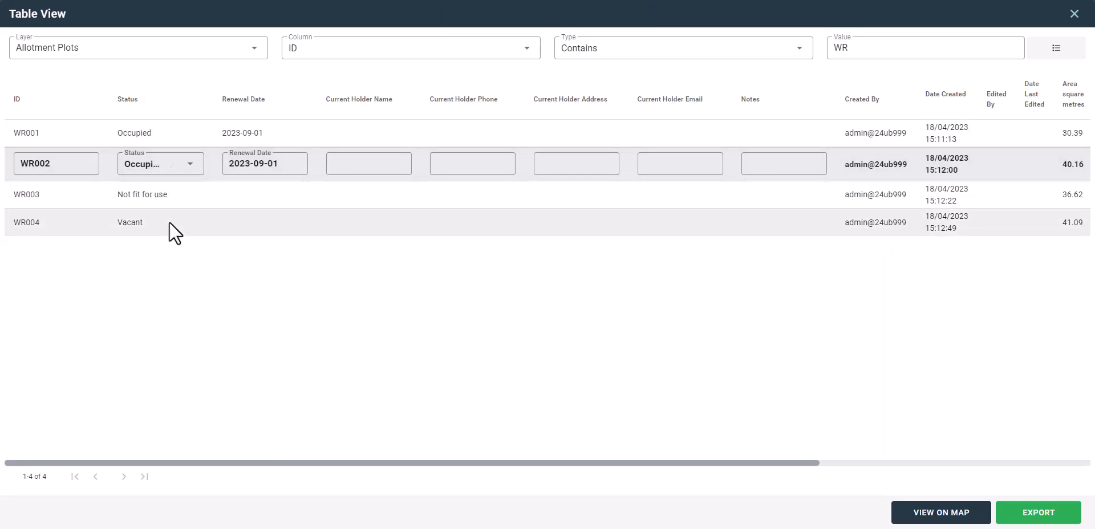
# Step: Select plot WR004's row and view it on the map, zoomed out
pyautogui.click(169, 223)
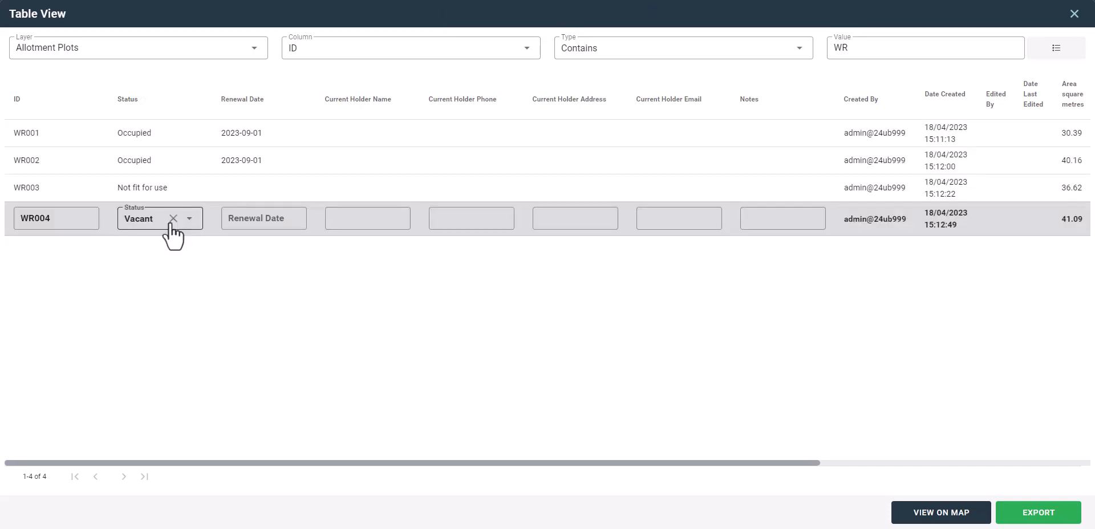
pyautogui.click(943, 513)
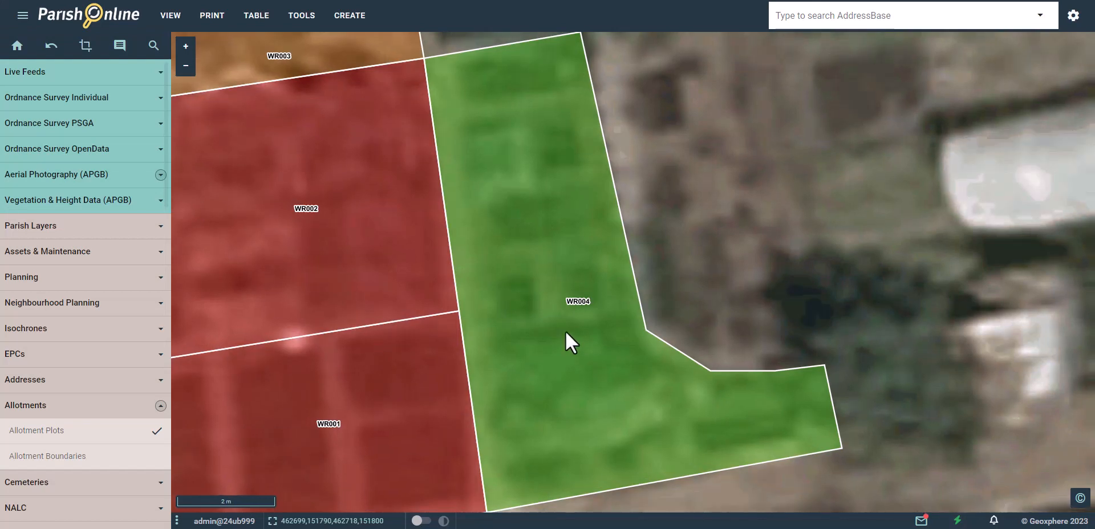
pyautogui.scroll(-1, 564, 302)
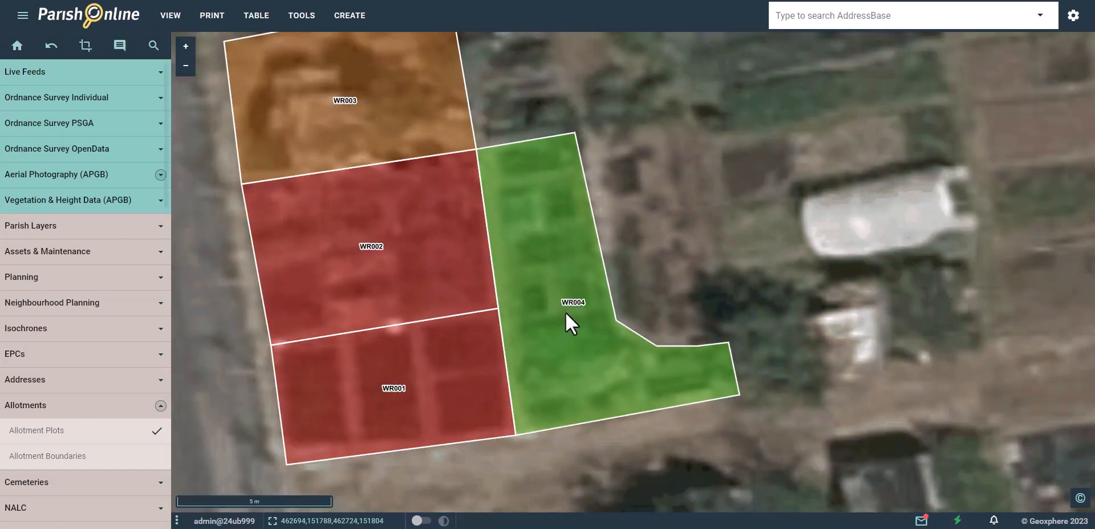